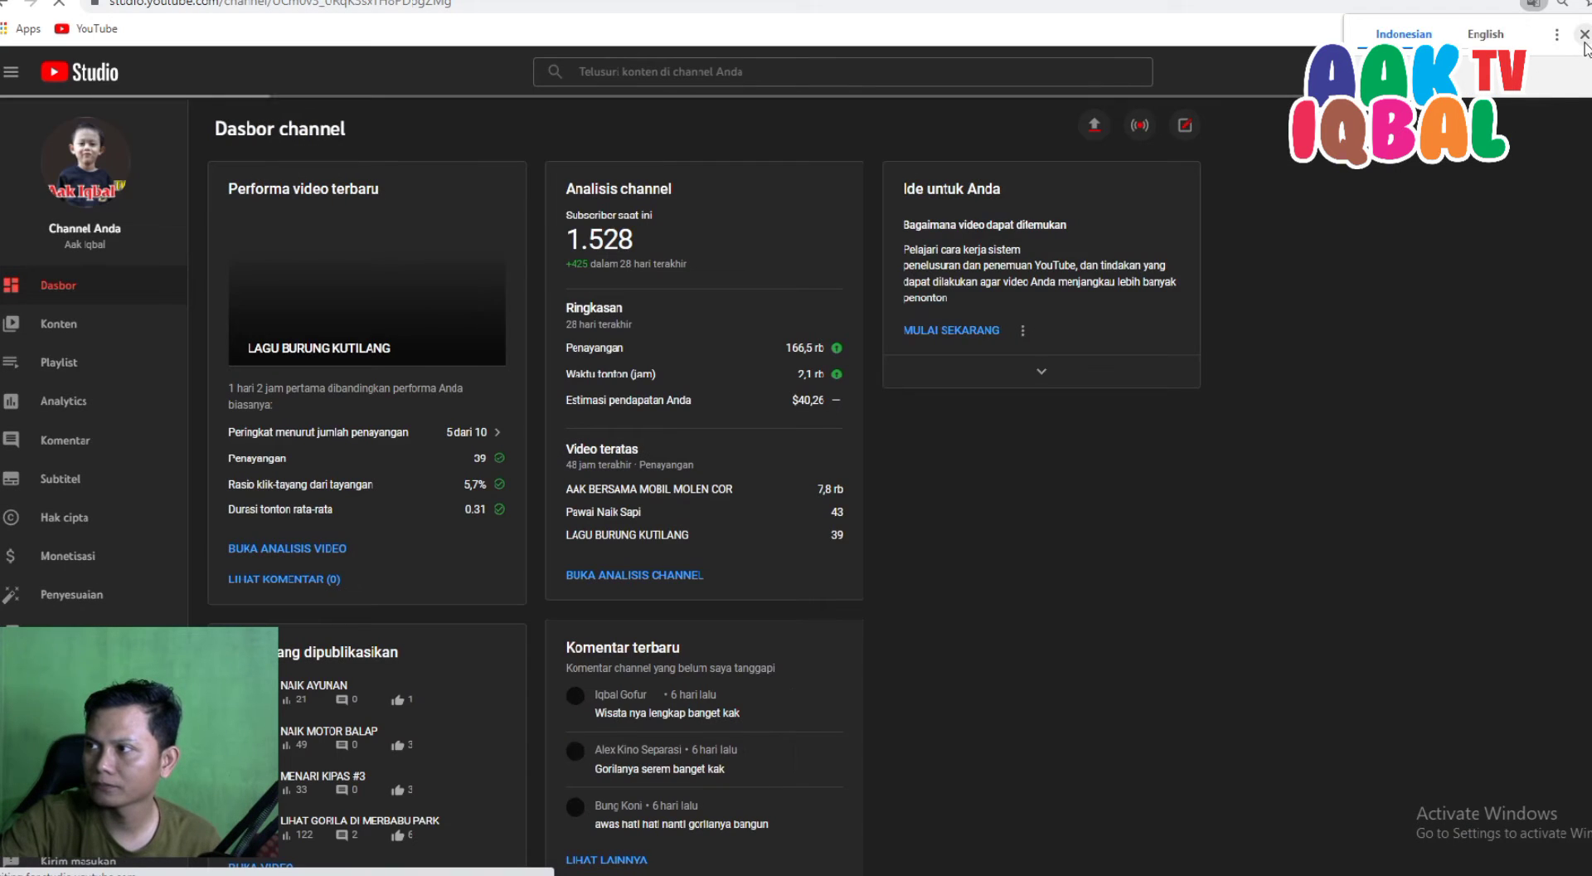
From YouTube Studio Analytics, open Monetisasi and continue to AdSense via SELESAIKAN DI ADSENSE.
click(1583, 34)
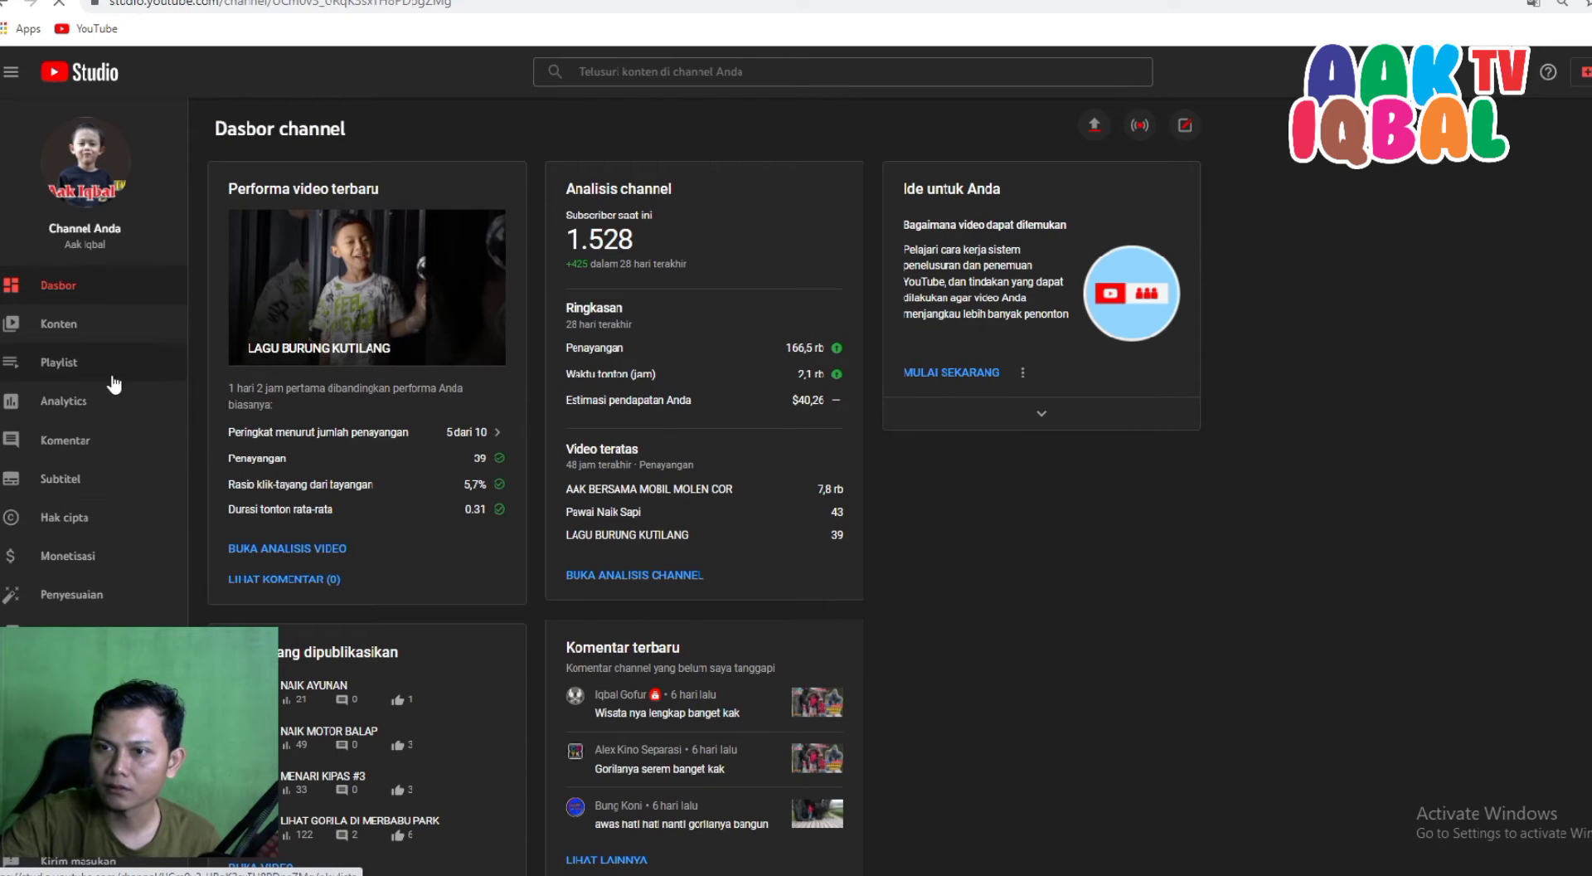
click(60, 401)
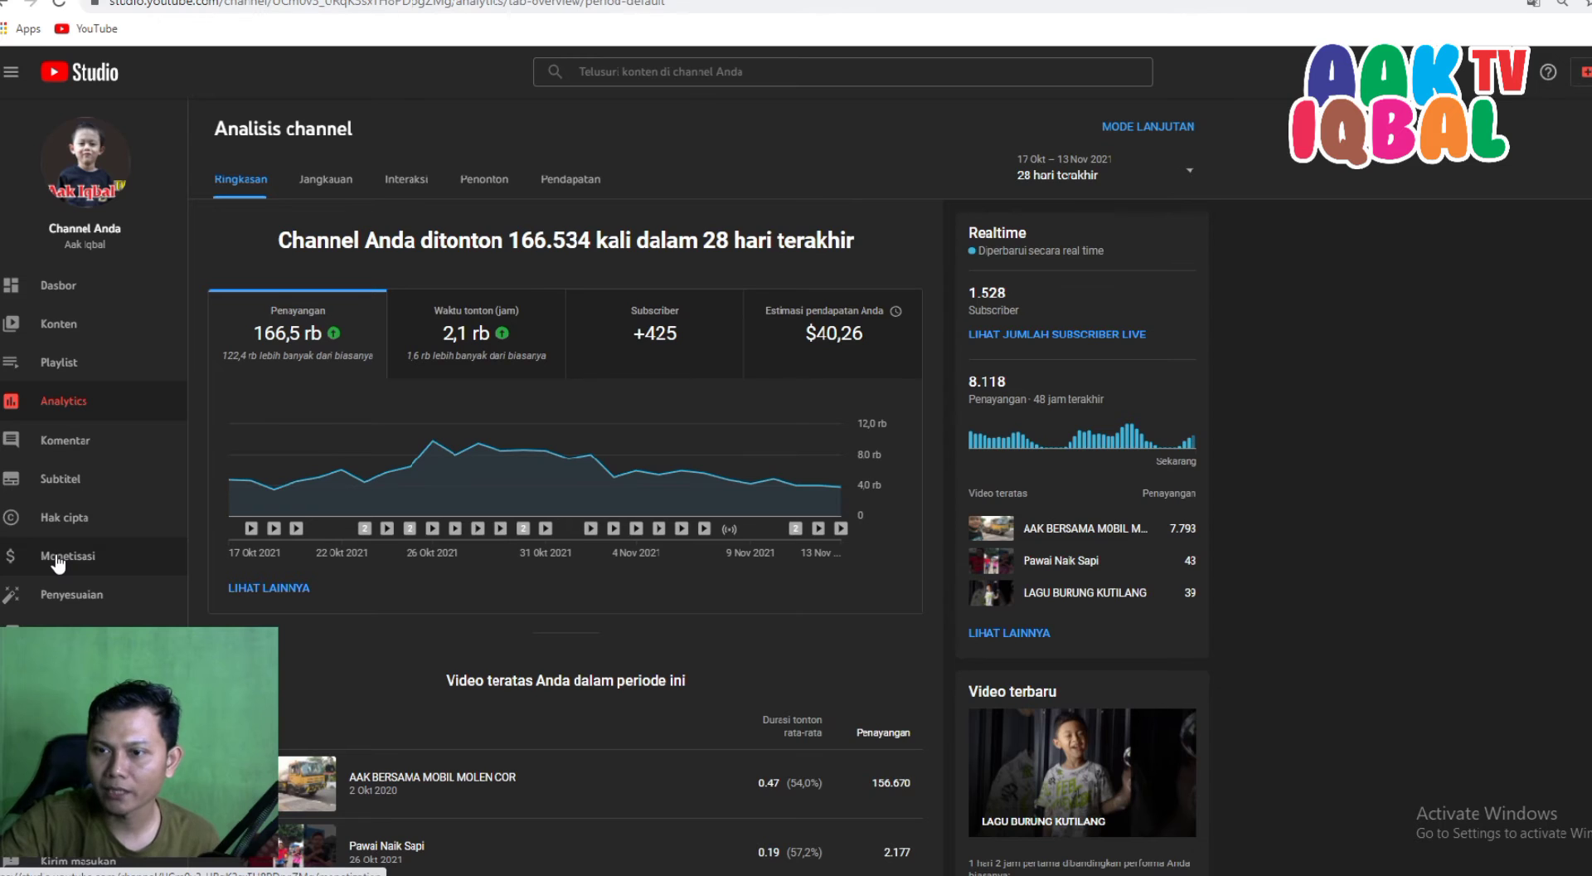
click(57, 562)
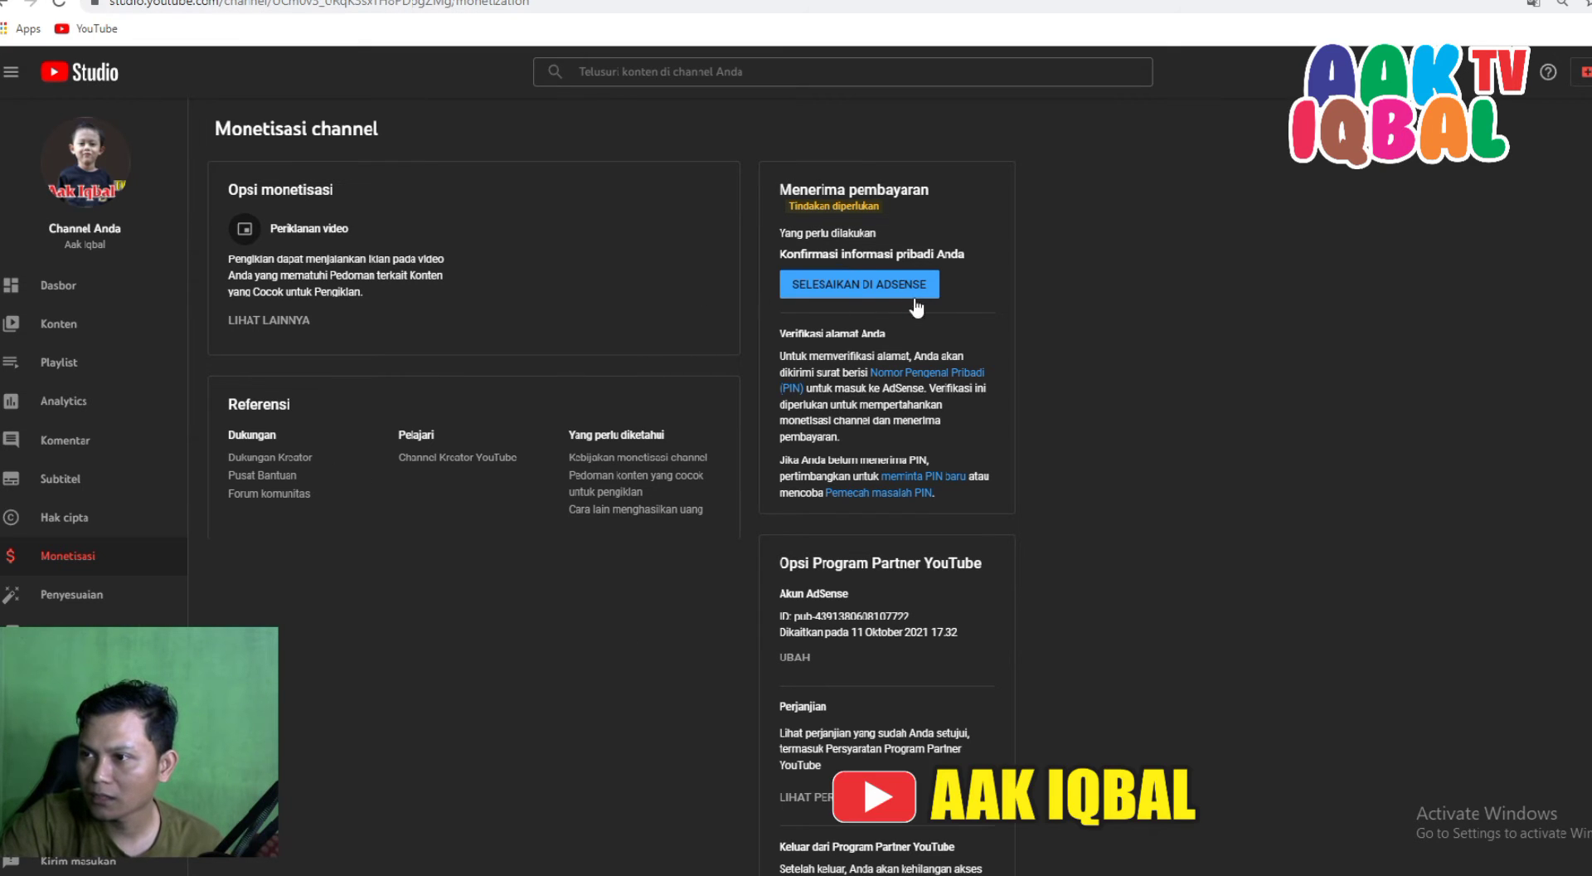
click(854, 290)
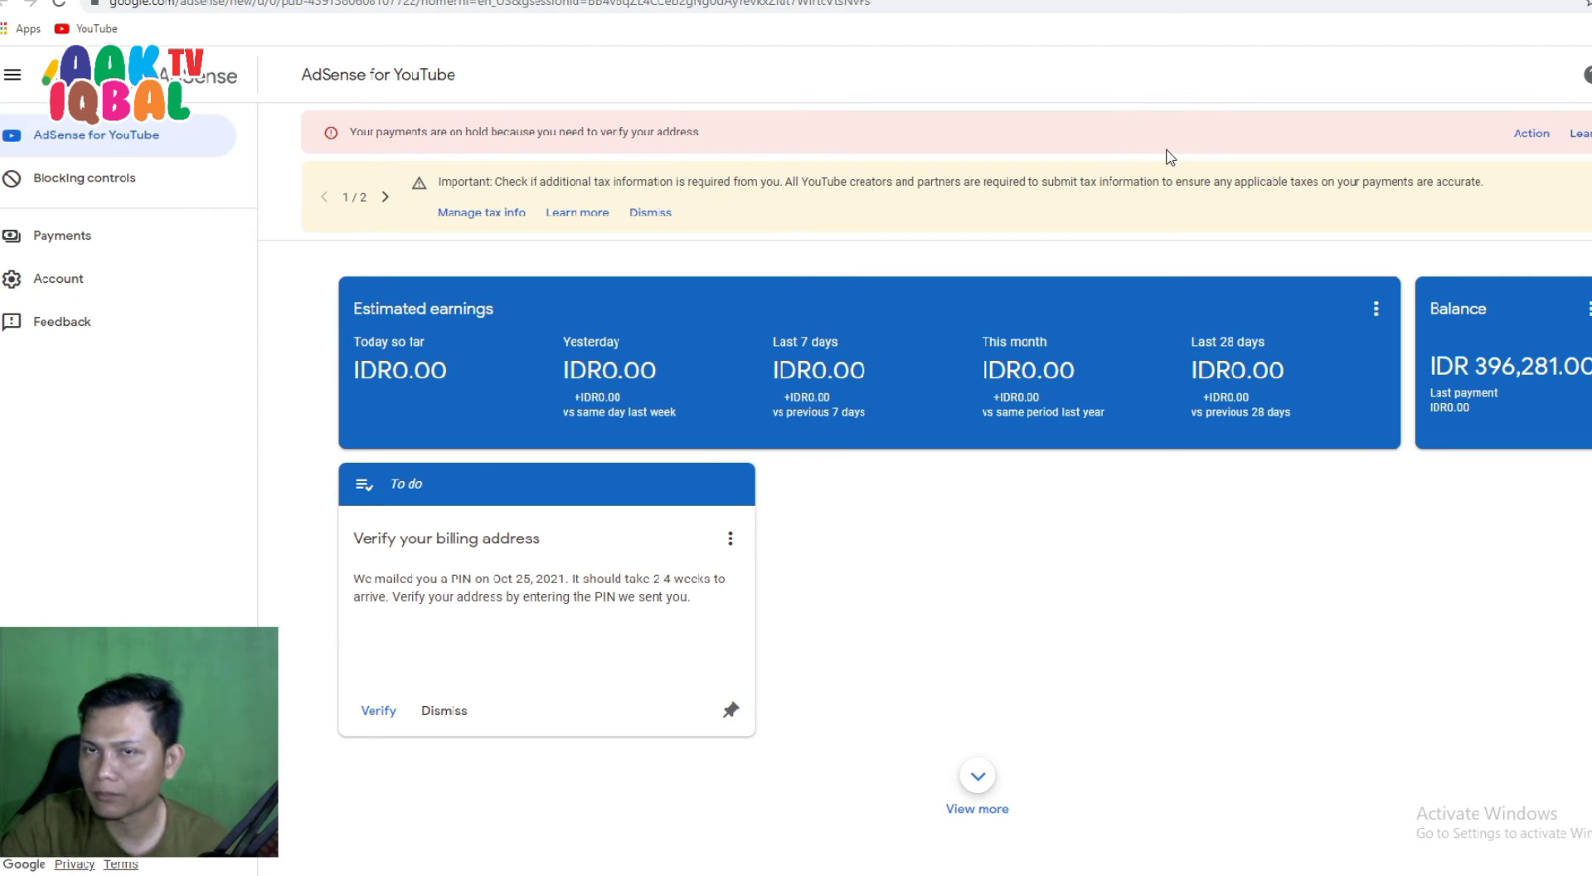
Open the Verification check page from the payments-on-hold banner's Action link.
click(1529, 141)
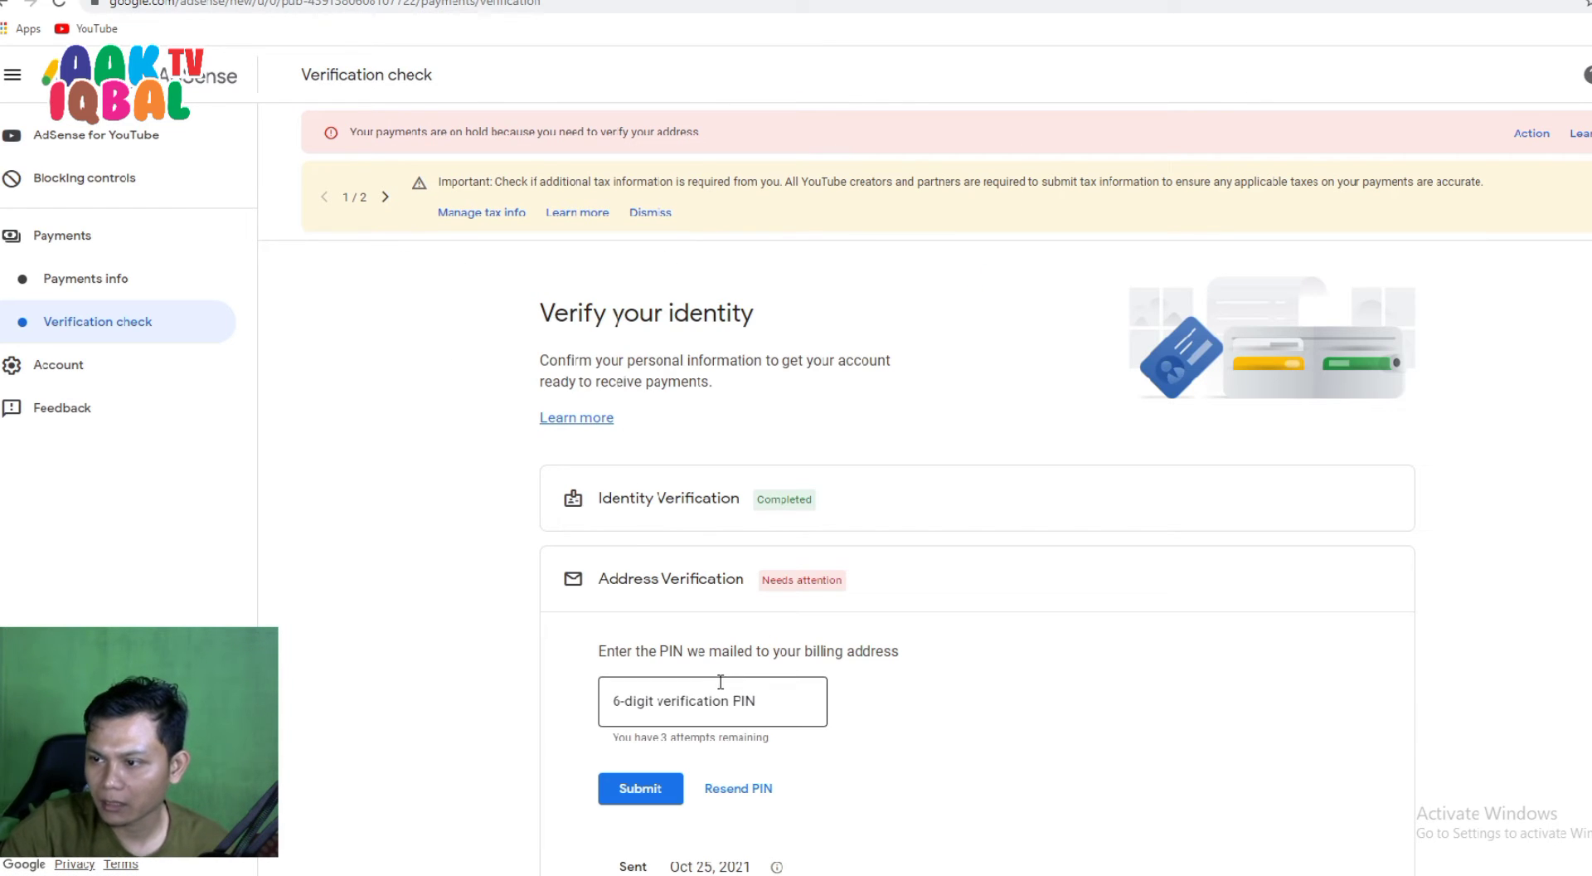
Submit the mailed 6-digit PIN to complete address verification, then view Payments info.
scroll(644, 607, down, 2)
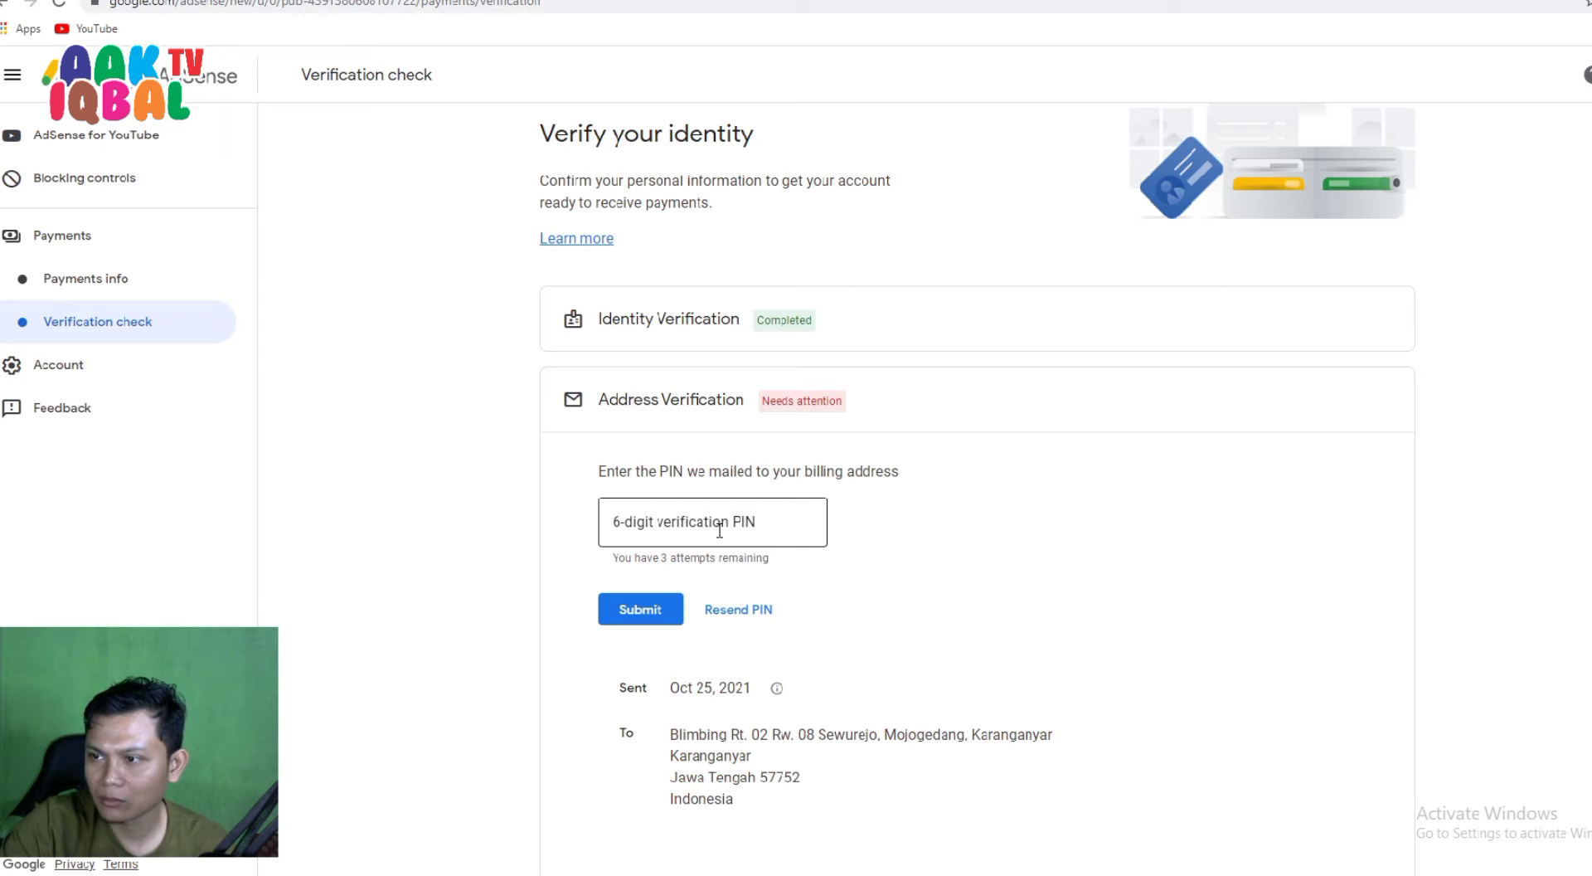
click(665, 524)
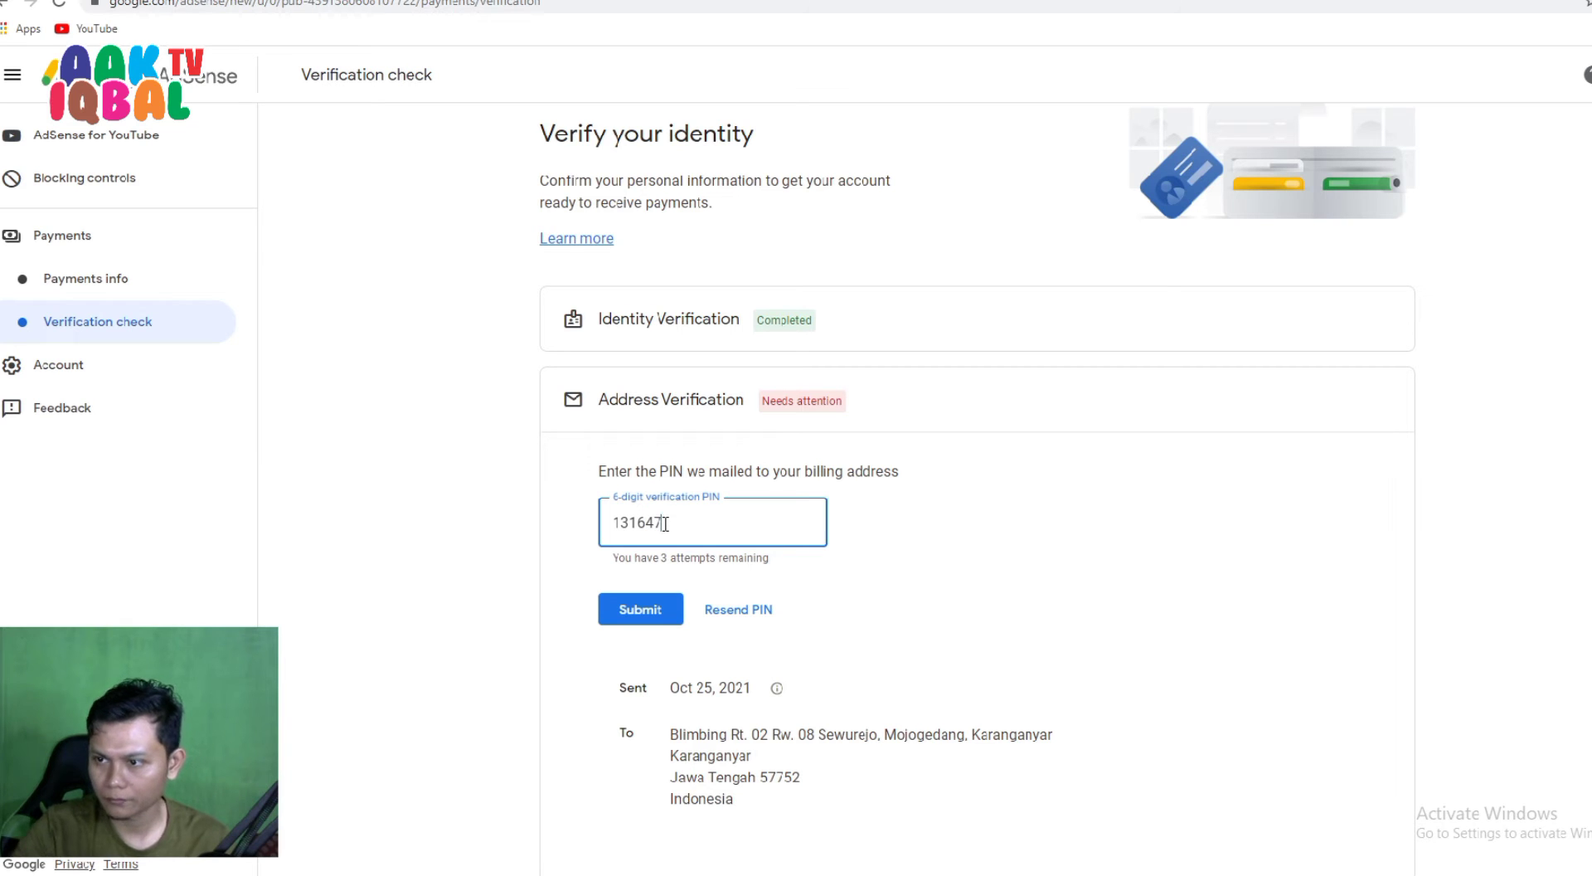
click(1052, 610)
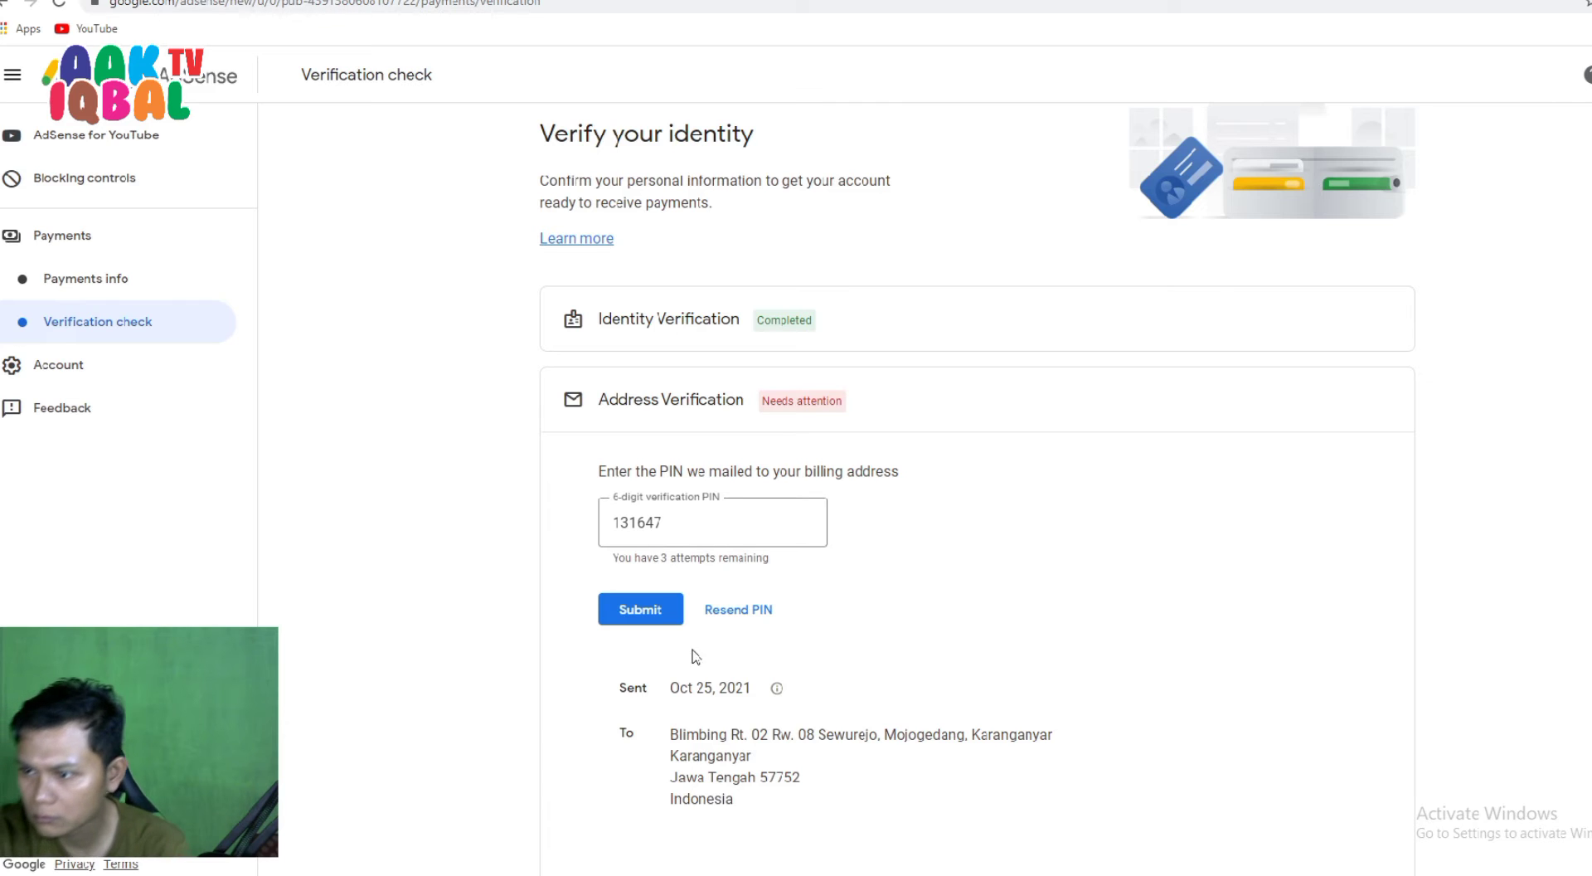
click(641, 614)
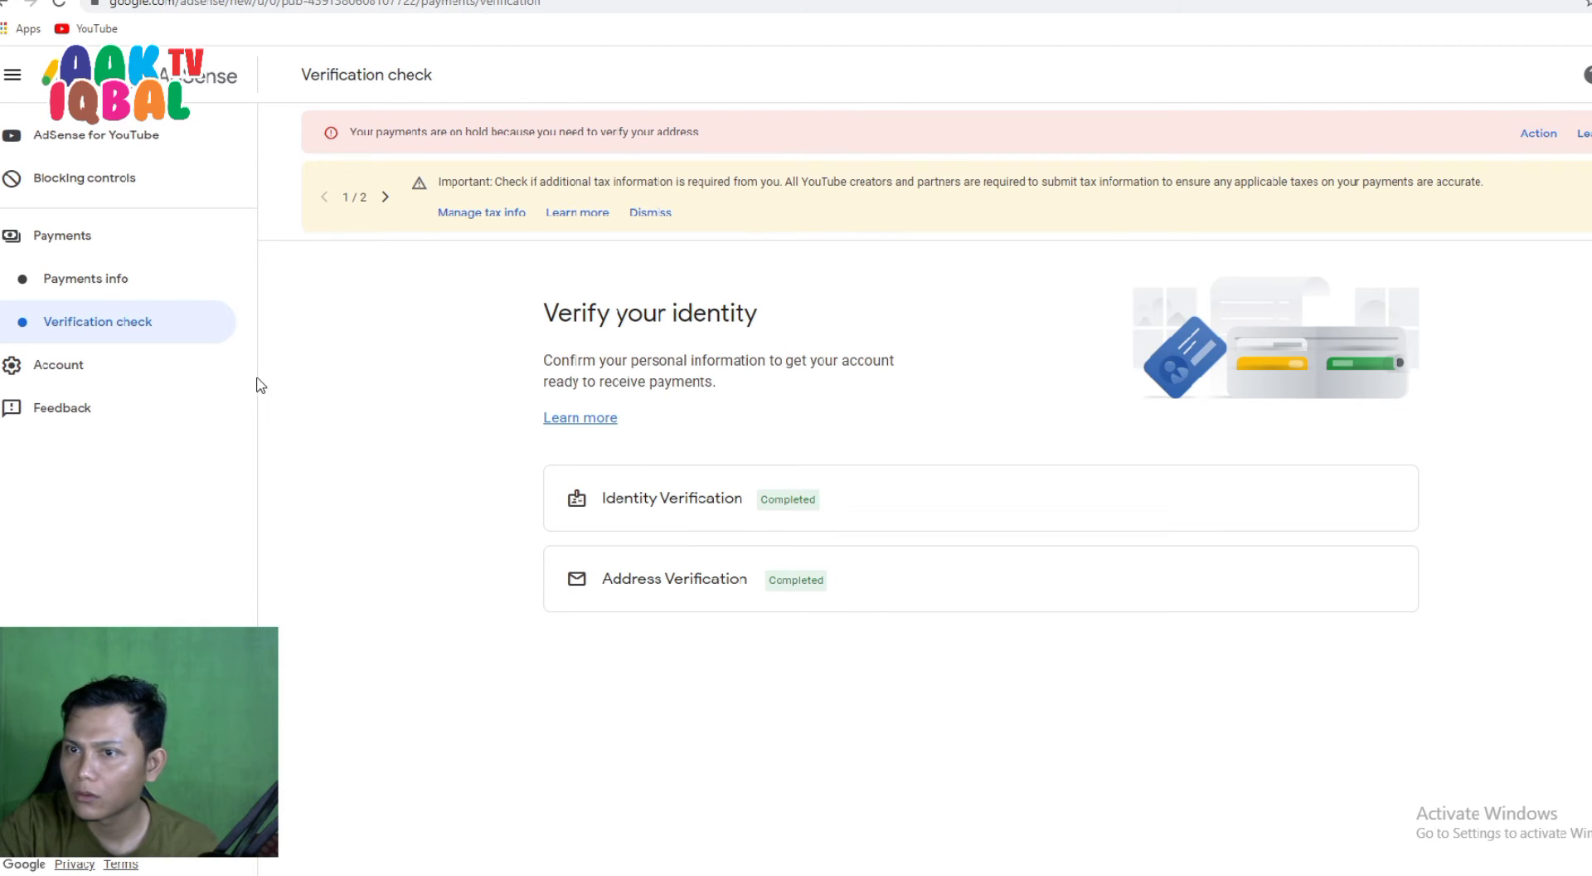
click(118, 282)
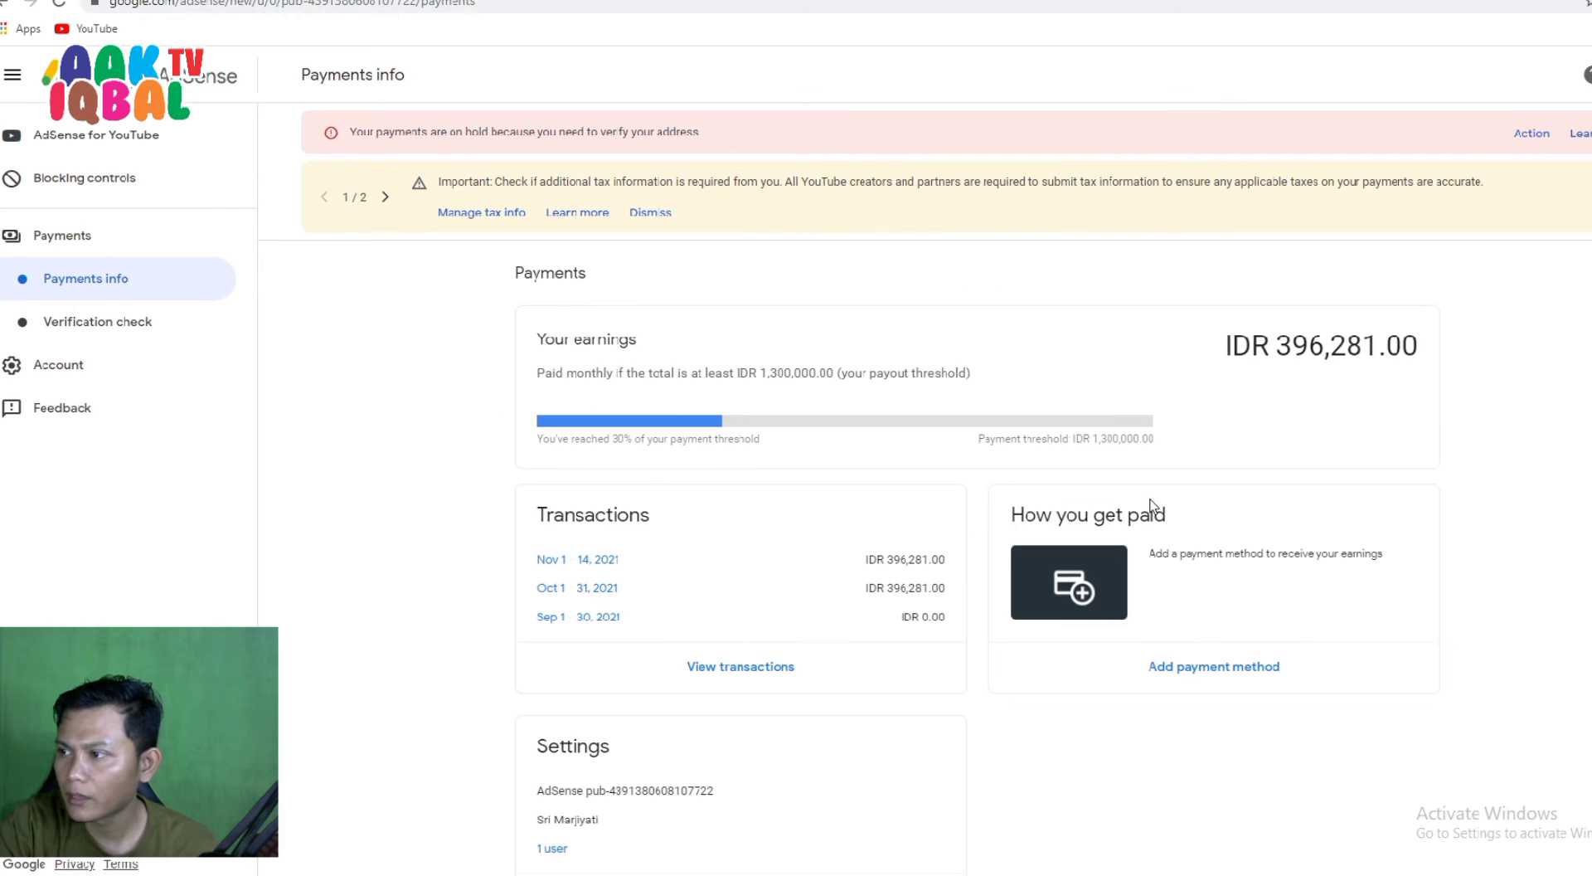
Open the Add payment method form from the How you get paid card.
scroll(1037, 621, down, 2)
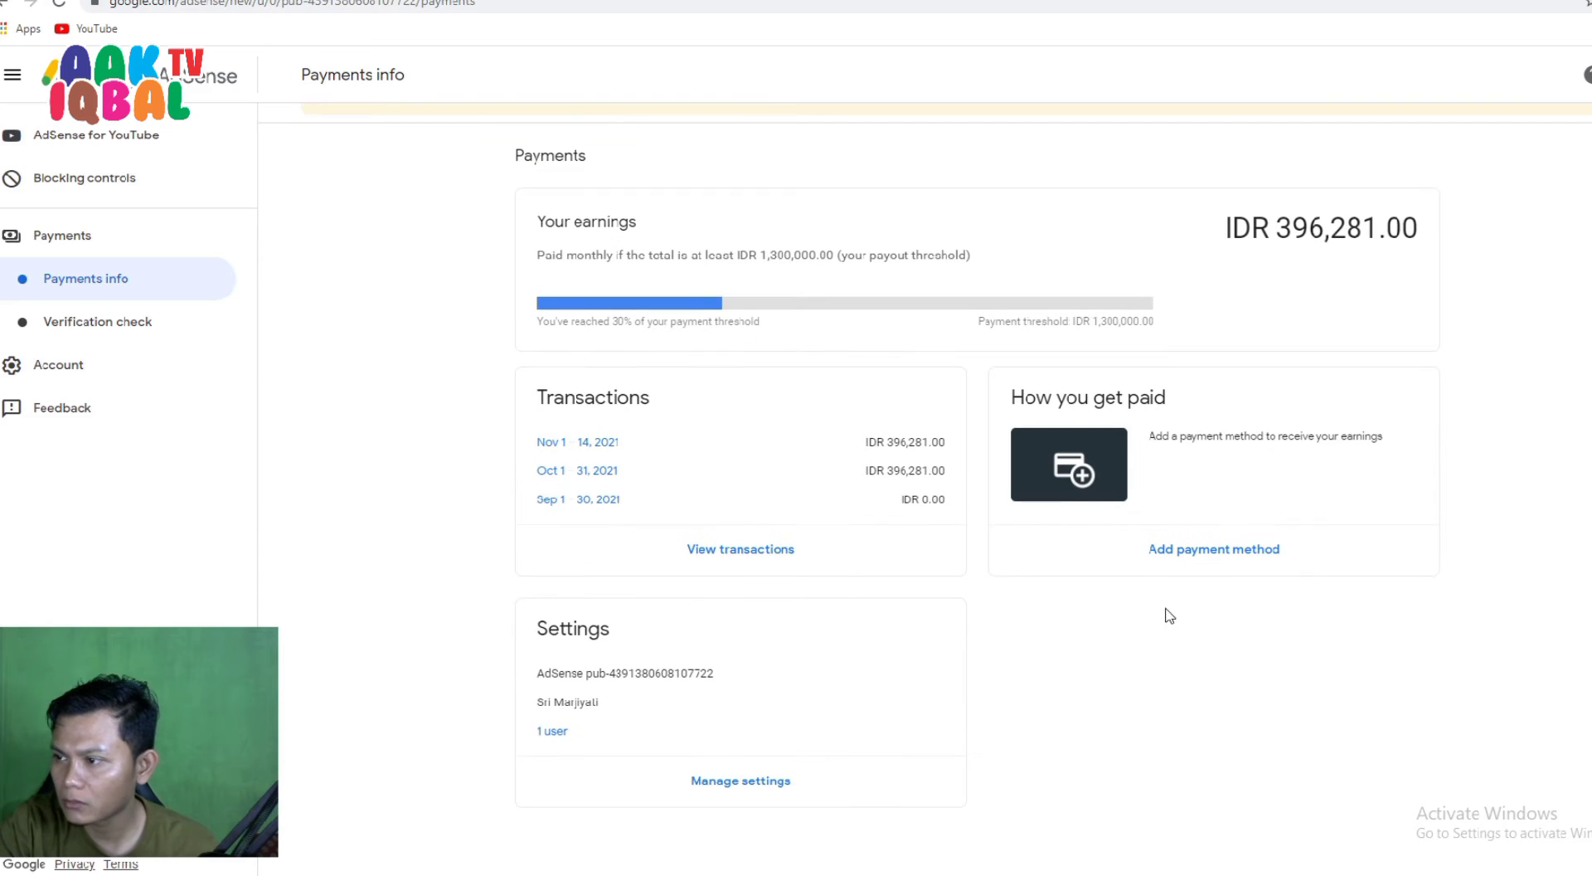
click(1217, 560)
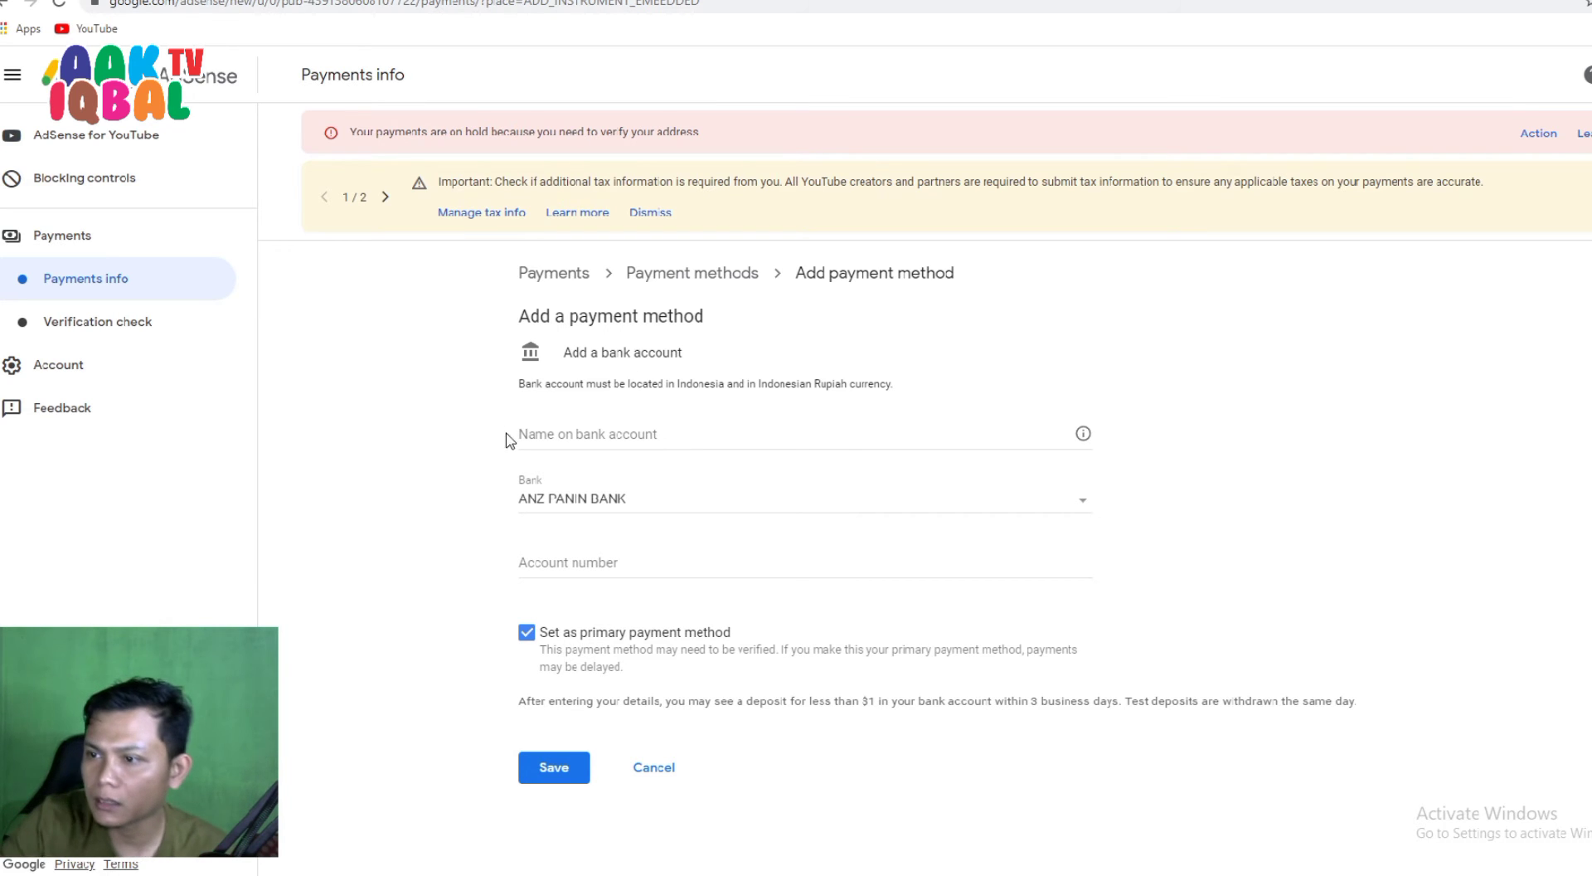
Pick BANK NEGARA INDONESIA from the Bank dropdown list.
click(727, 512)
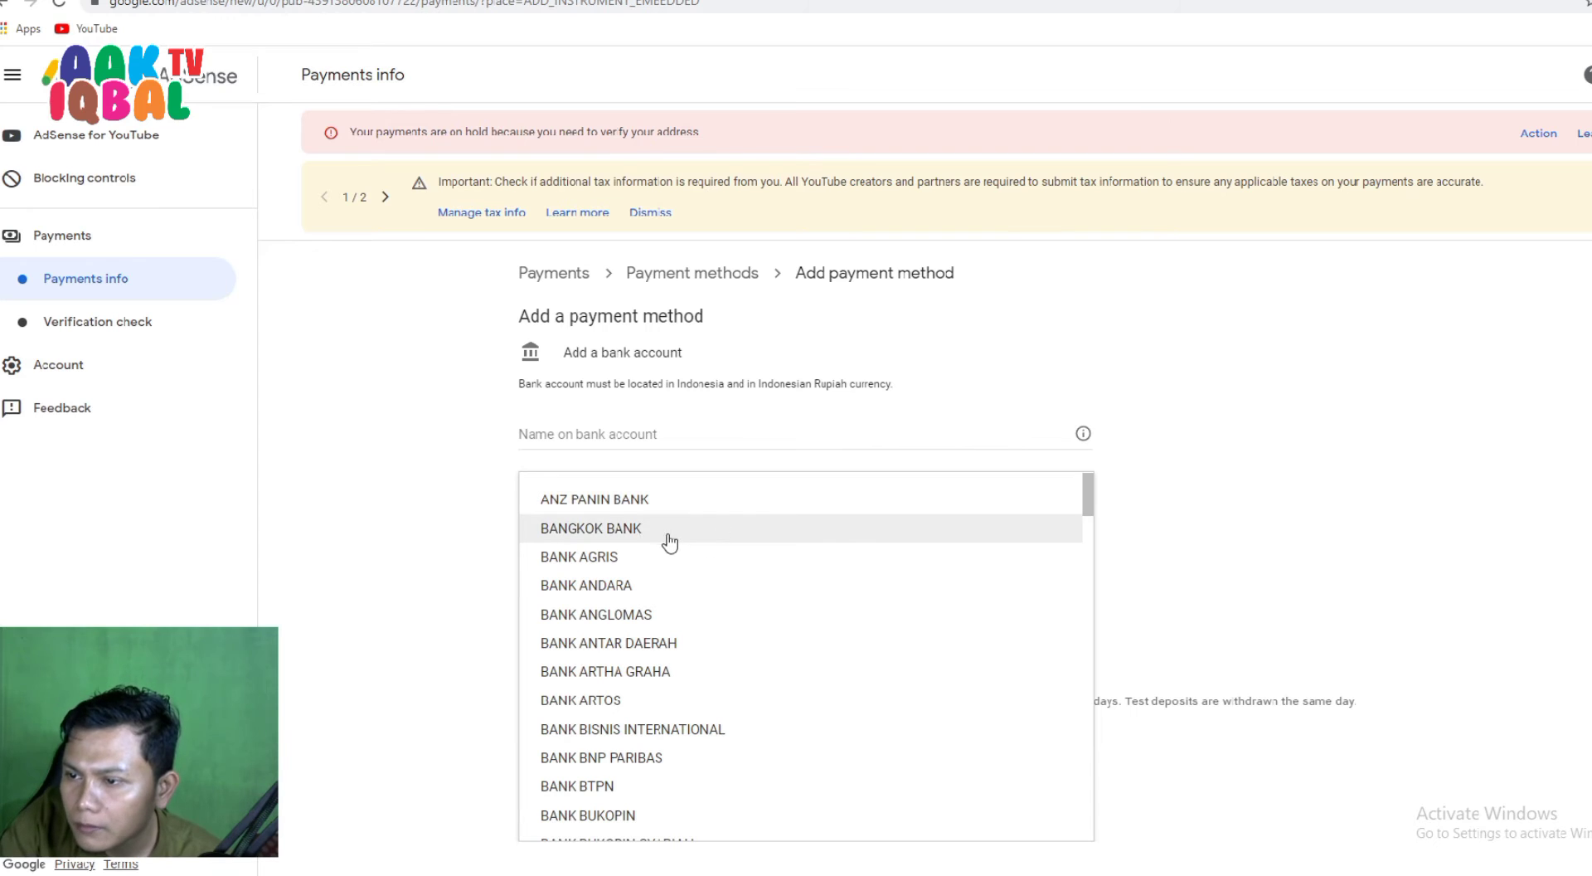
scroll(666, 582, down, 1)
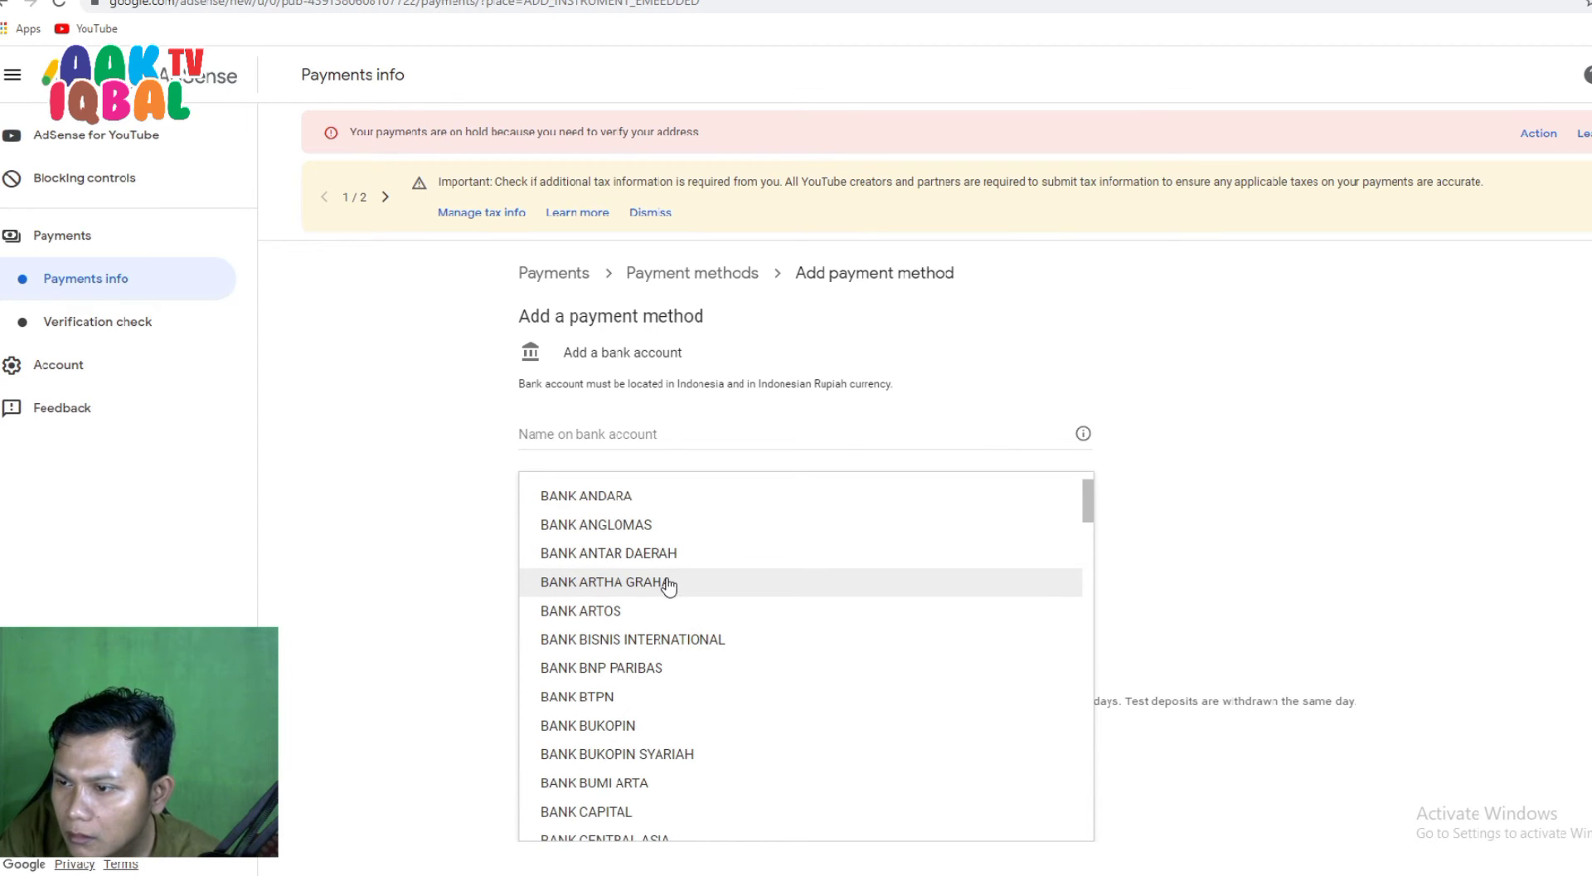
scroll(670, 587, down, 1)
scroll(670, 587, down, 2)
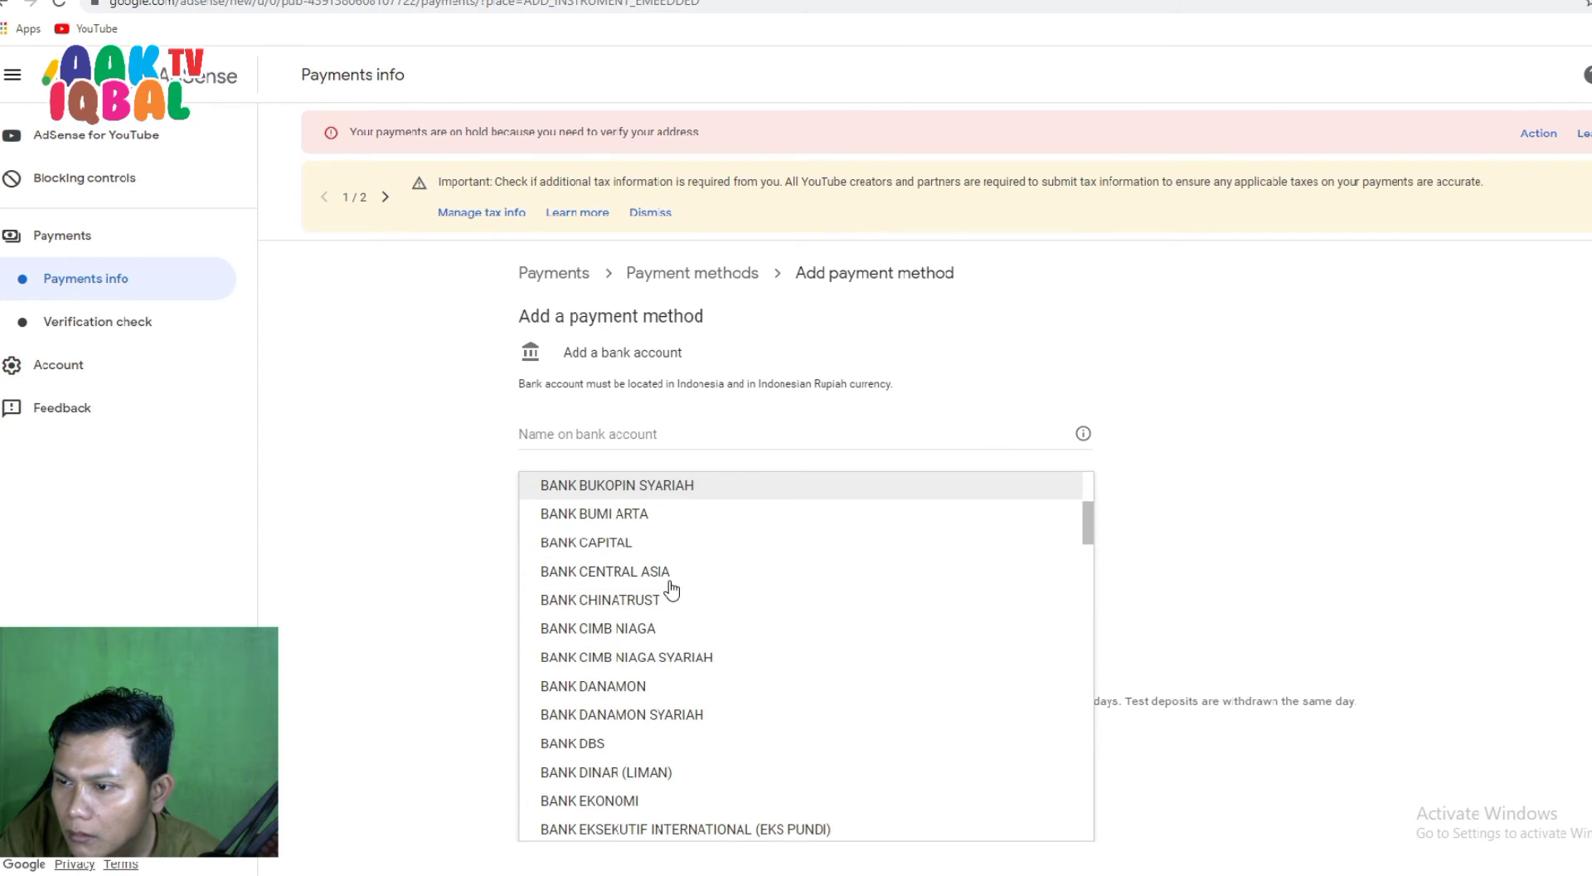
scroll(650, 622, down, 1)
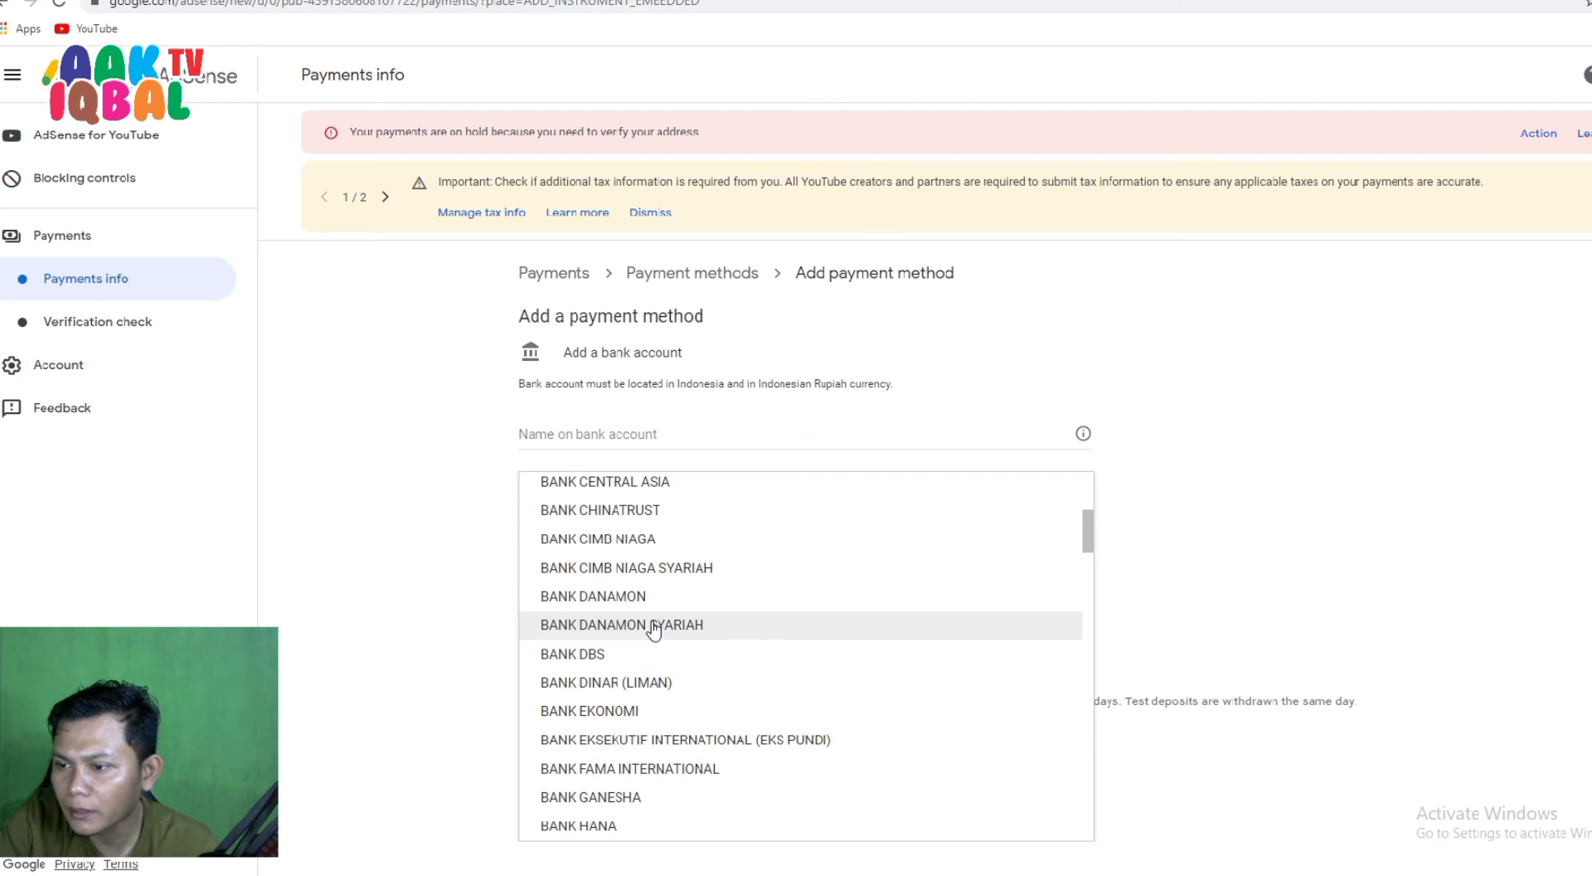
scroll(655, 630, down, 1)
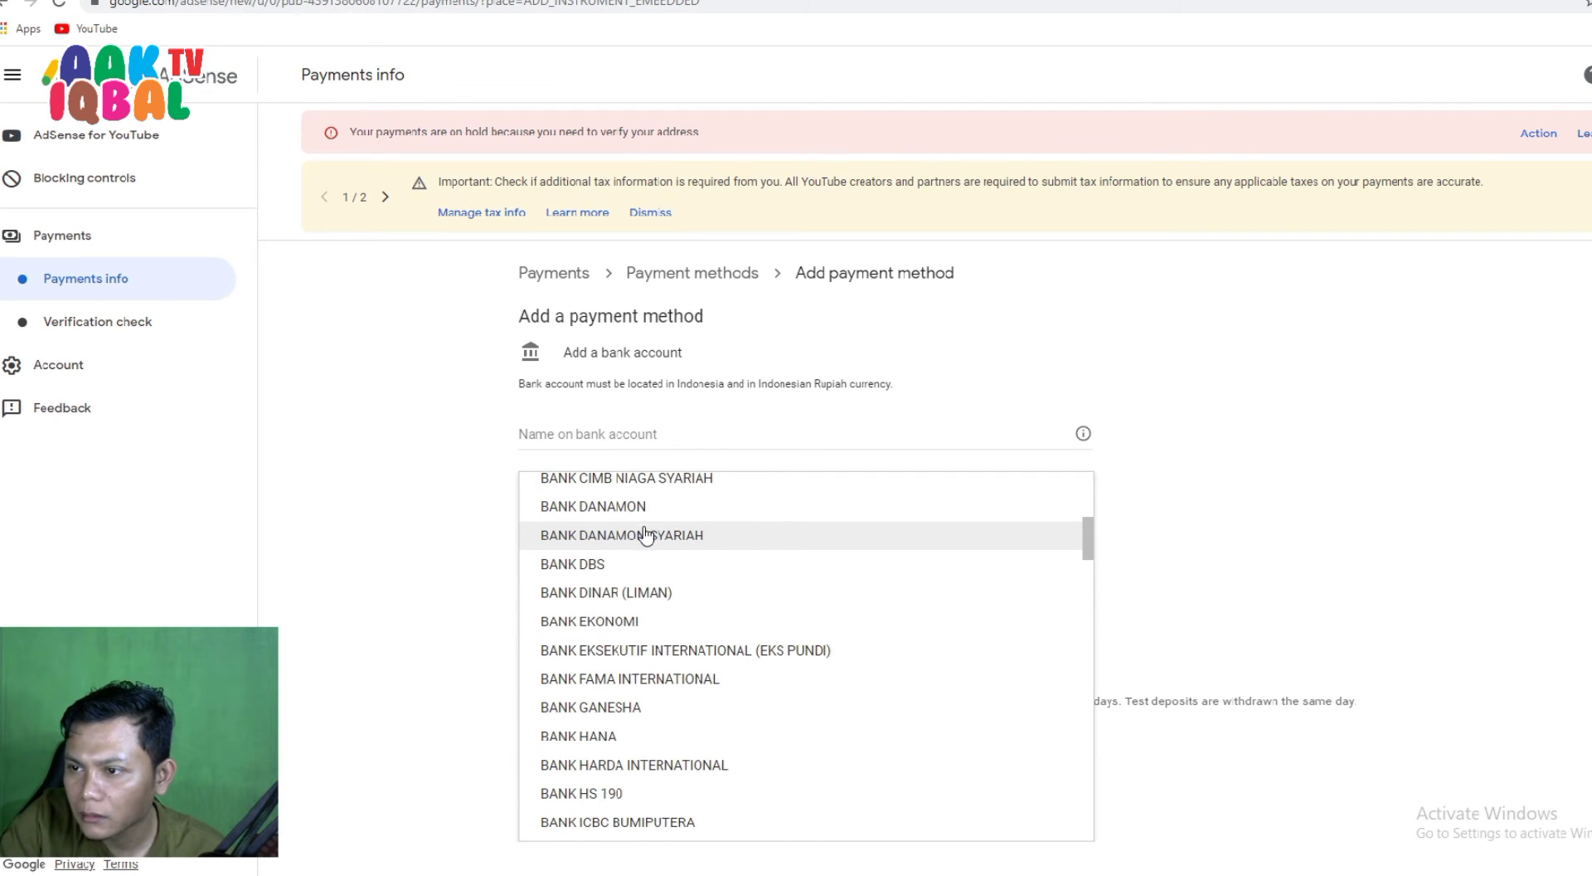
scroll(645, 535, down, 3)
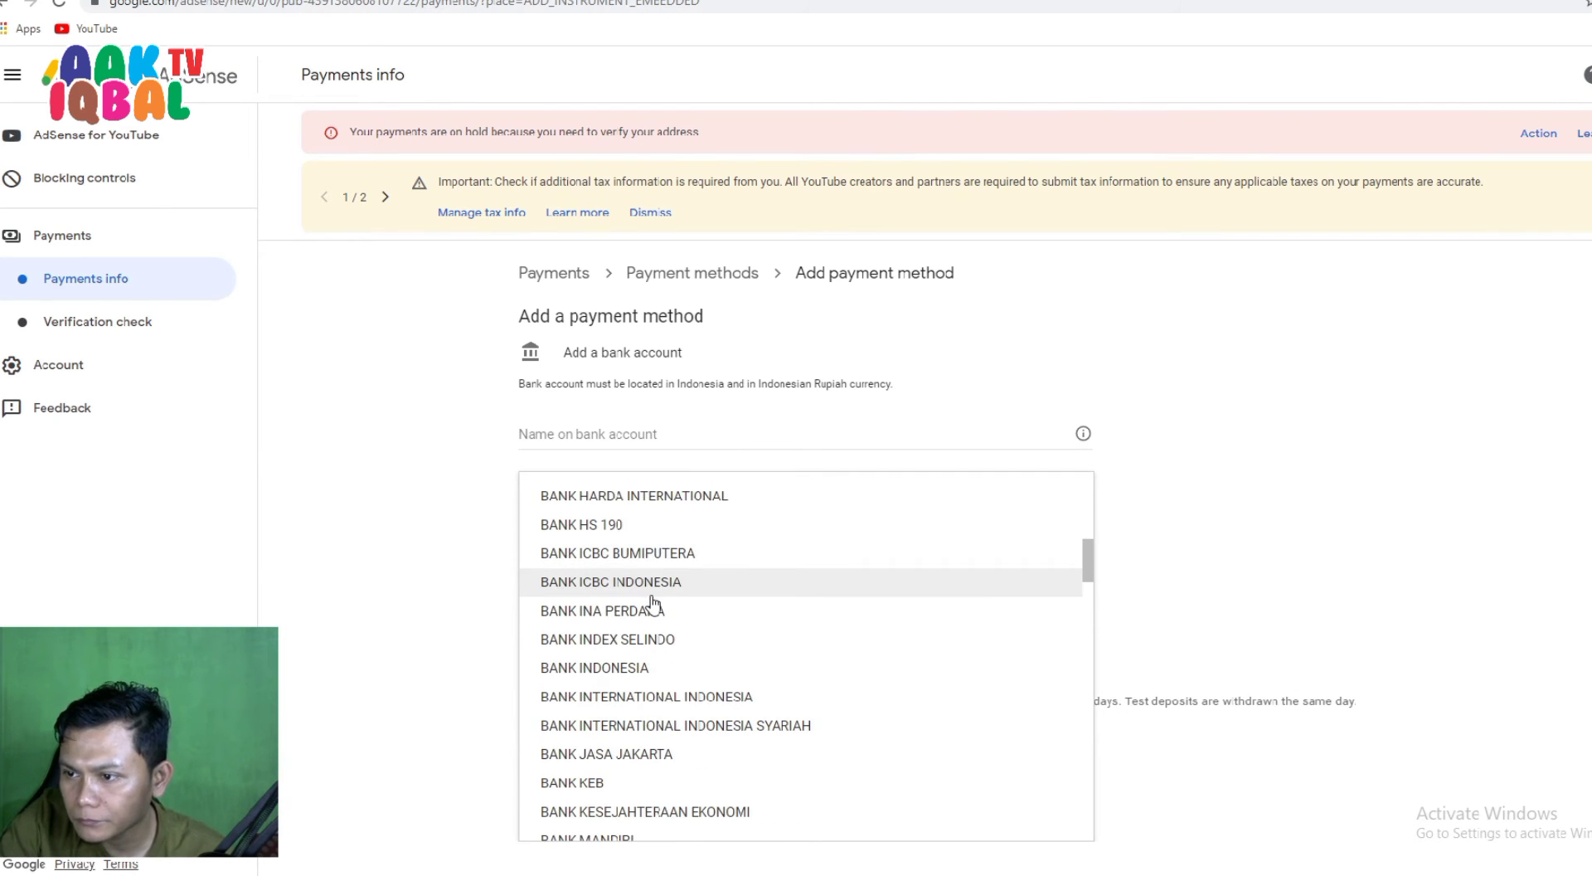
scroll(653, 600, down, 1)
scroll(642, 571, down, 1)
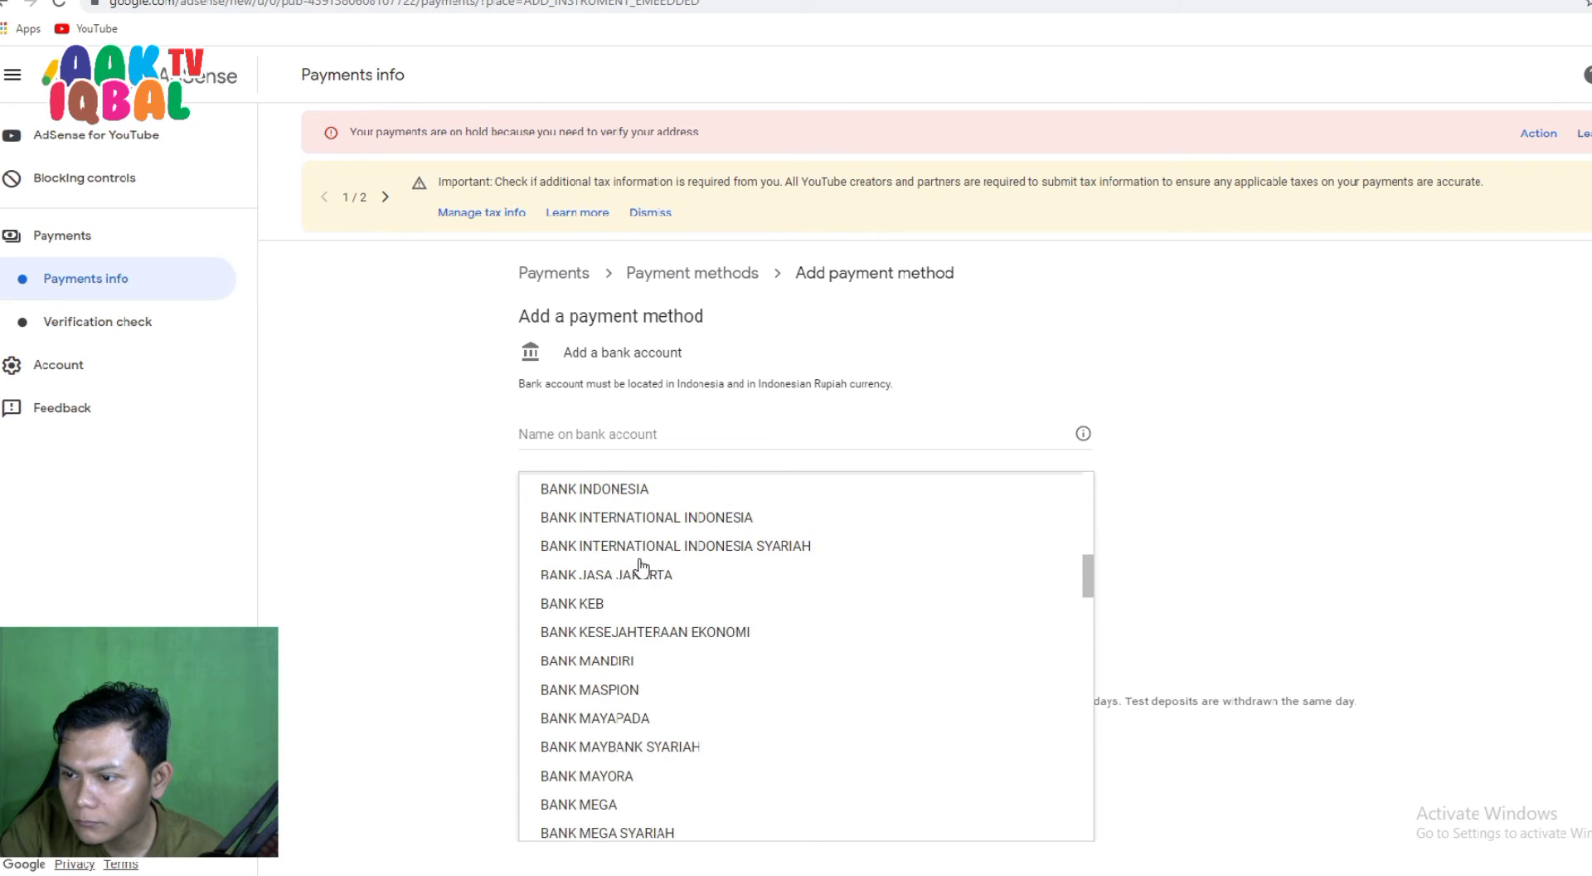
scroll(640, 567, down, 5)
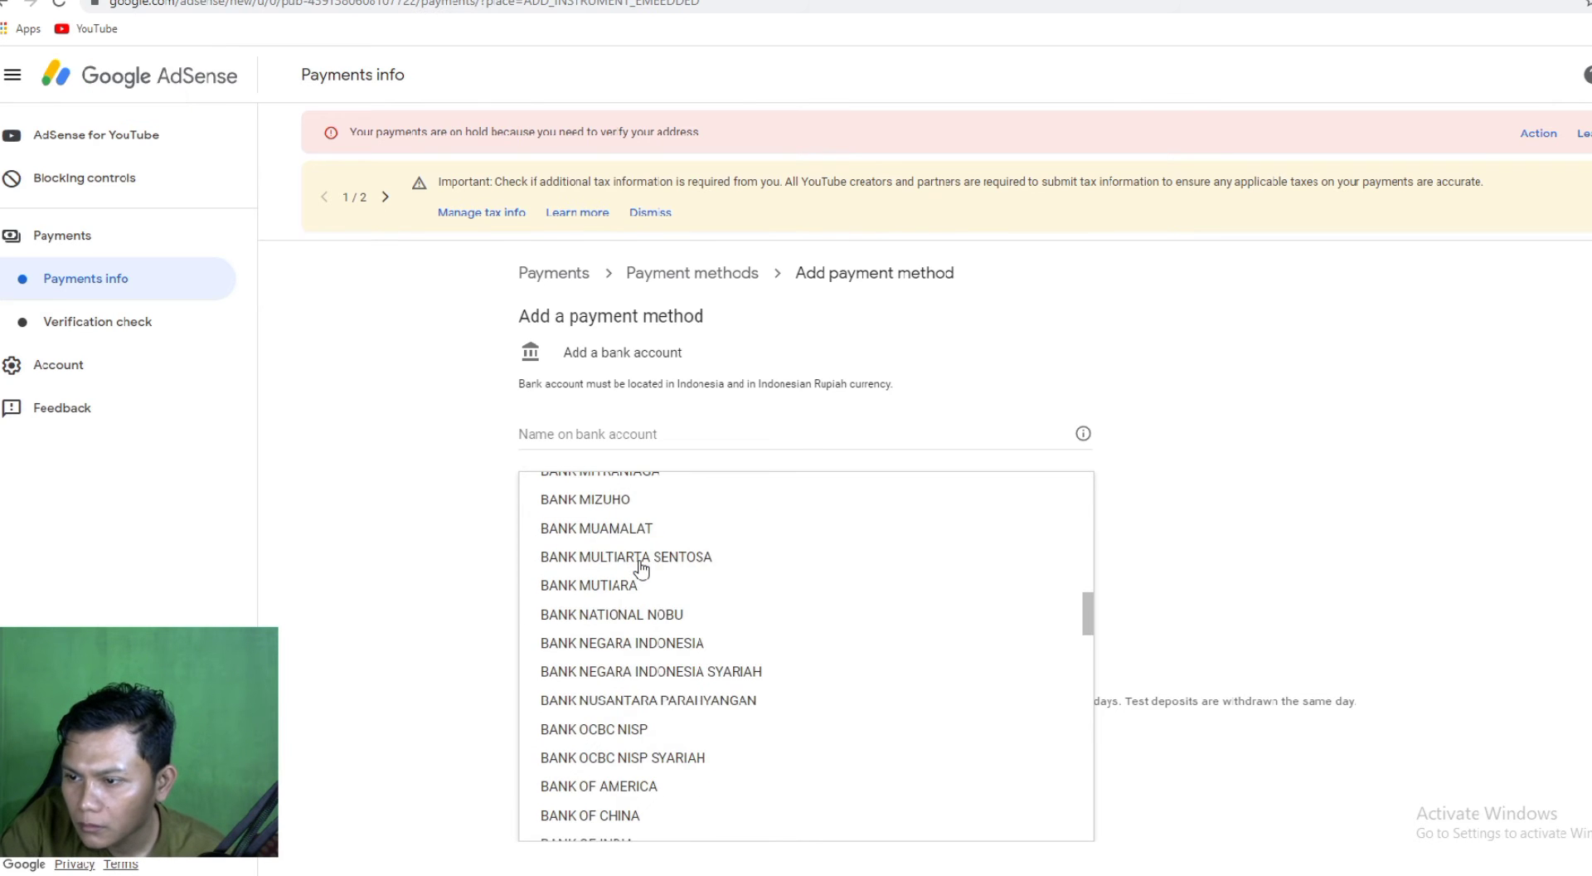
scroll(638, 580, down, 3)
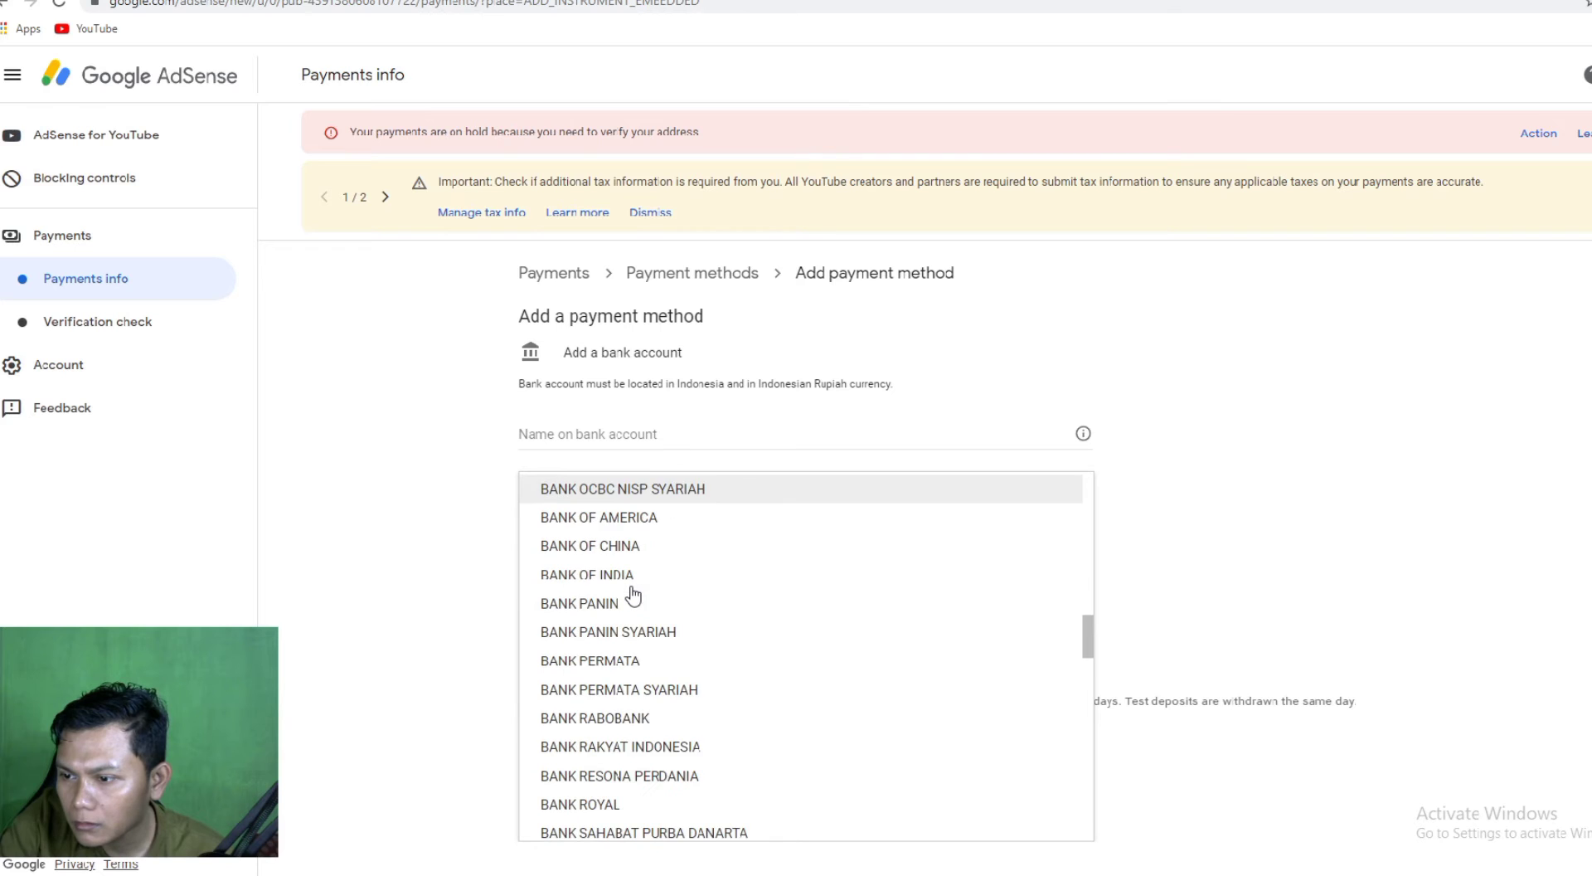
scroll(633, 593, down, 3)
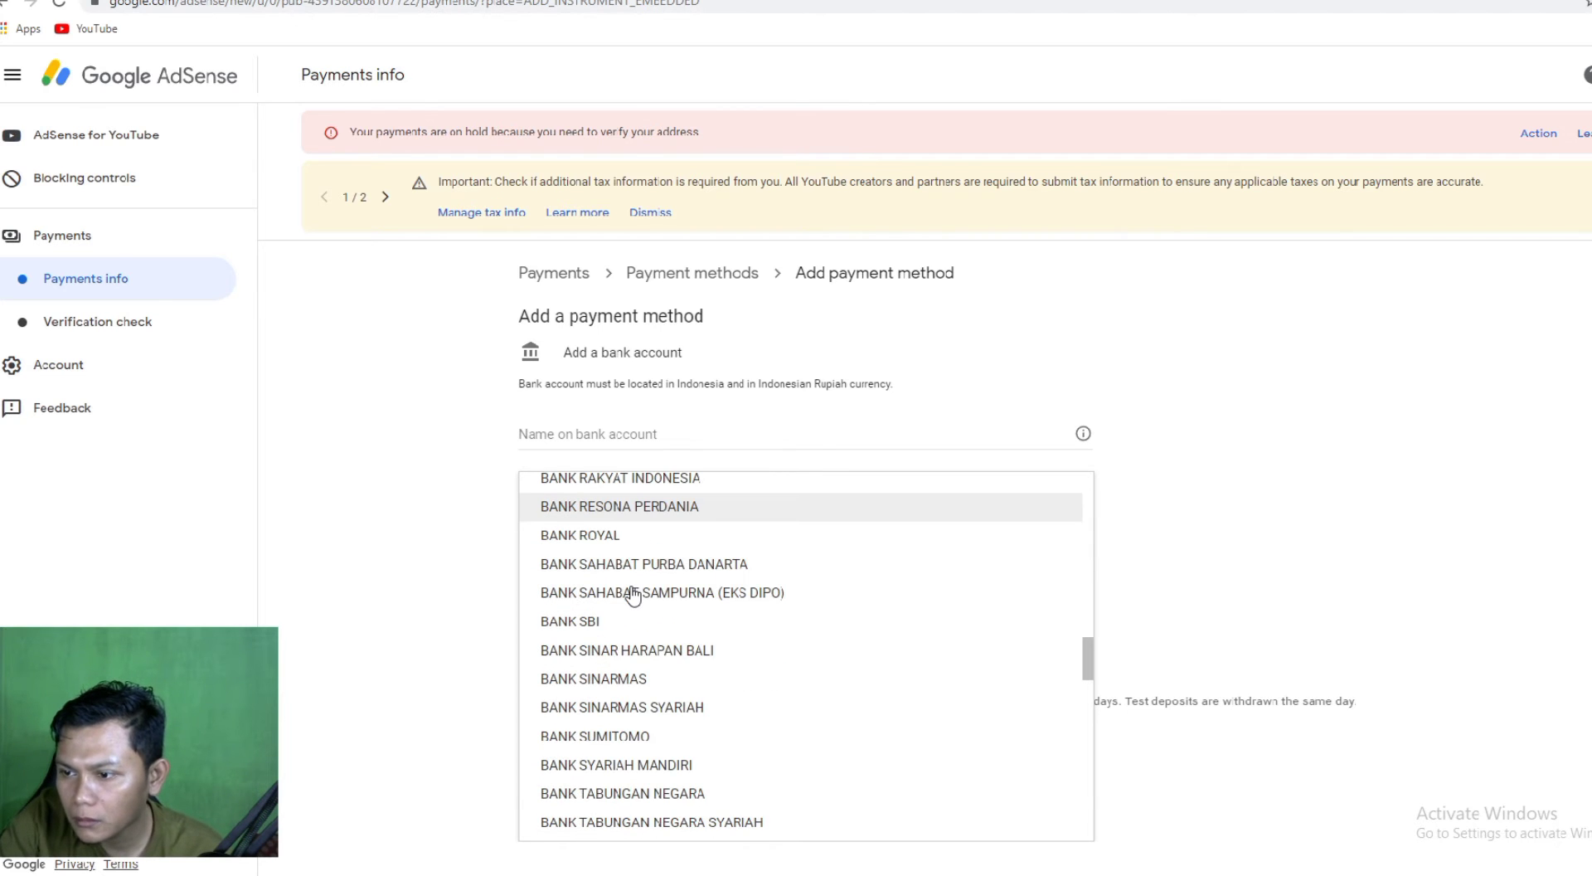
scroll(633, 594, down, 5)
scroll(634, 593, down, 6)
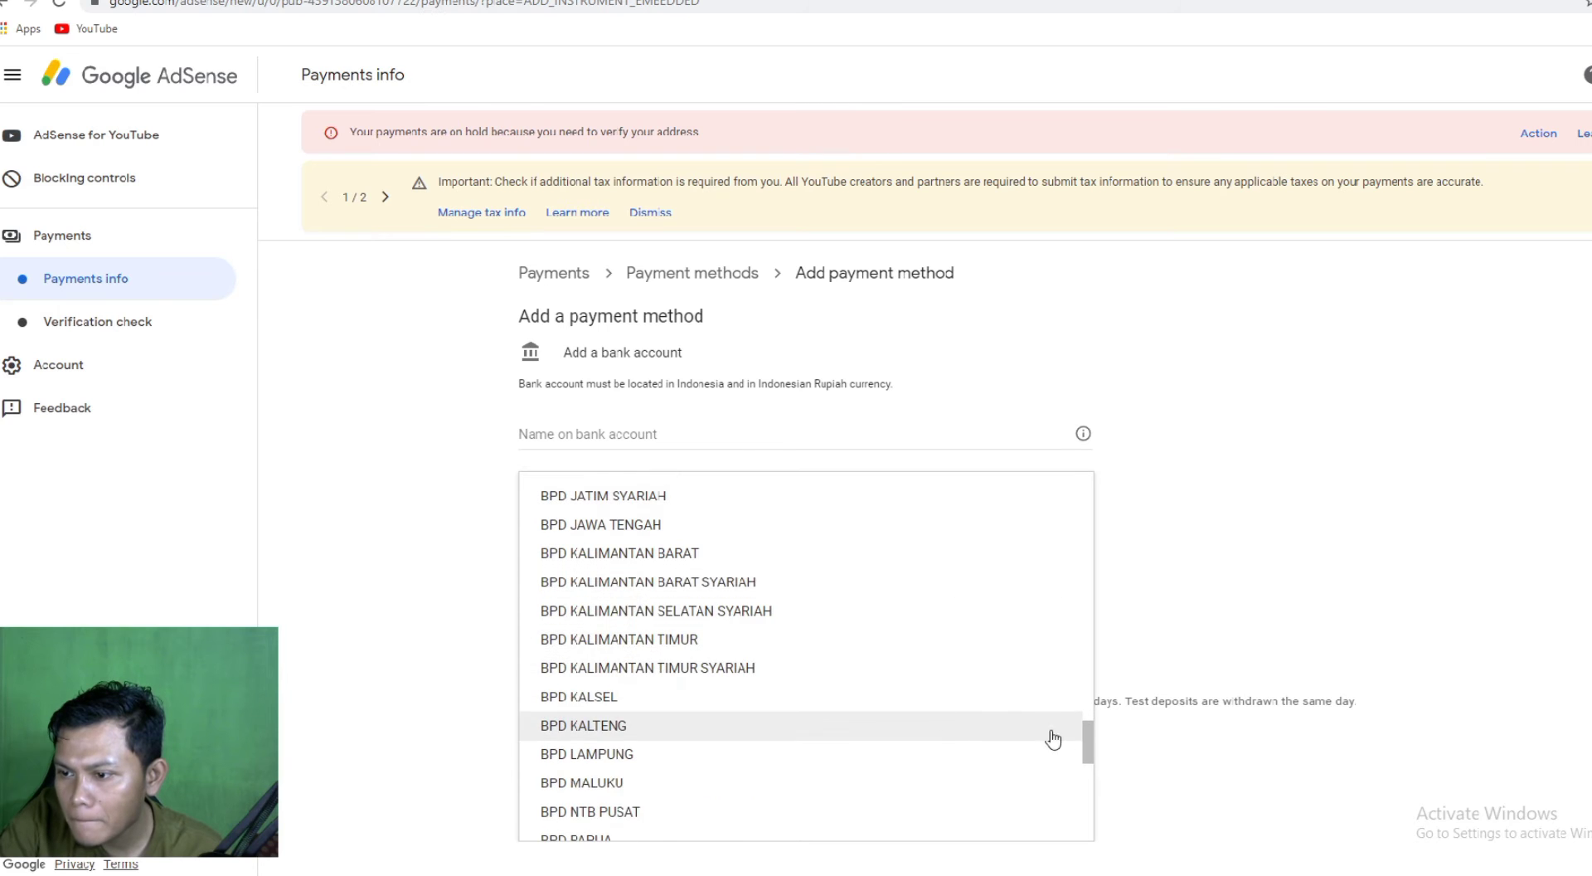
scroll(580, 638, down, 2)
scroll(635, 637, down, 6)
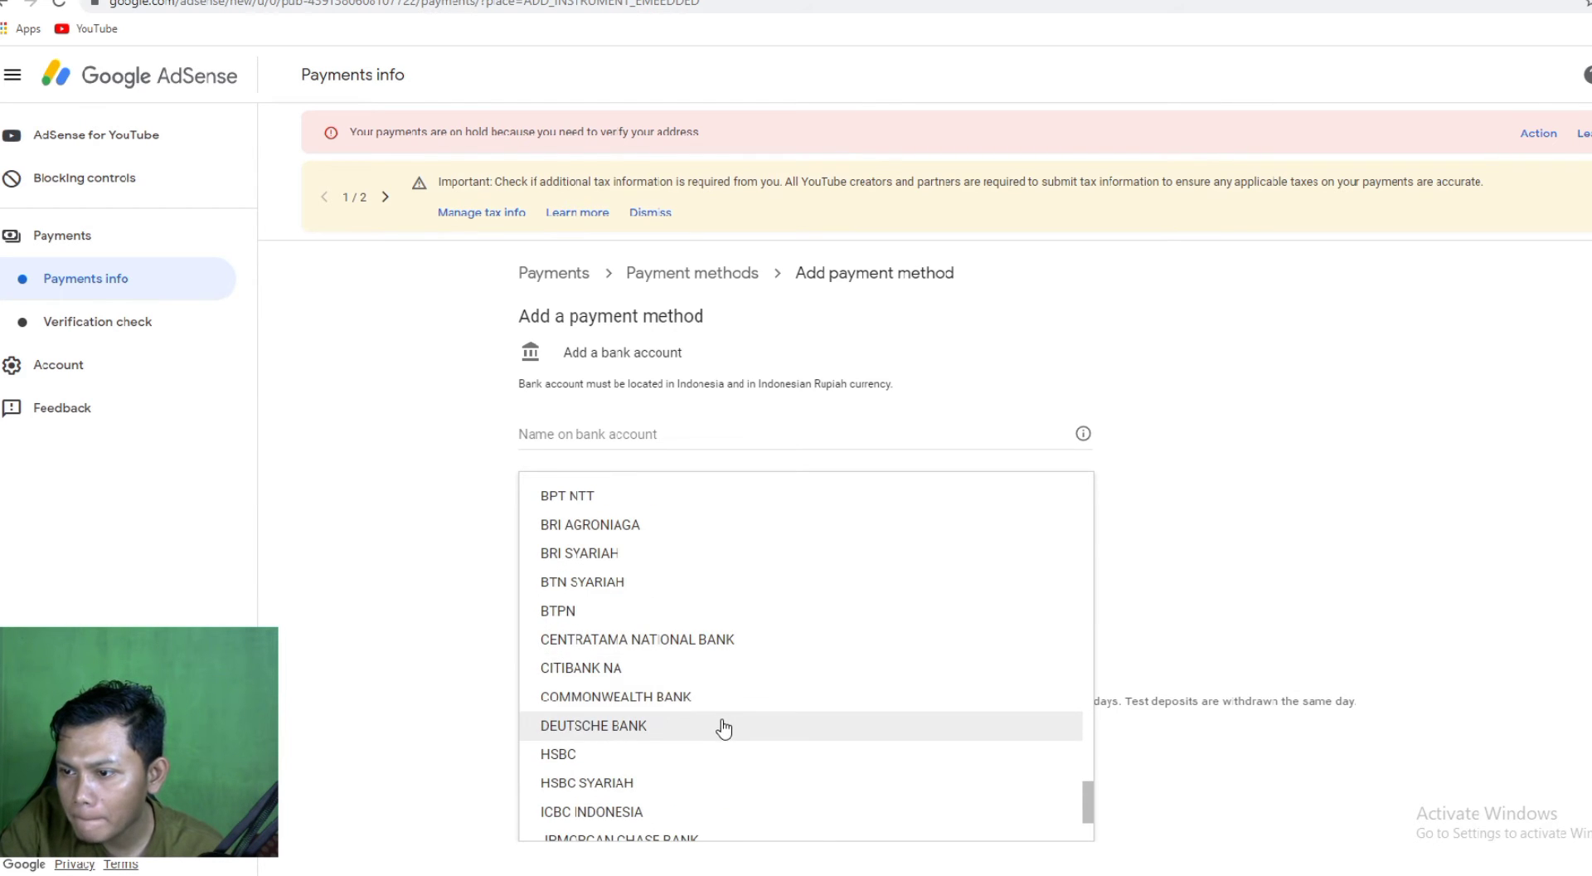
scroll(723, 723, down, 3)
drag(1097, 813, 1091, 483)
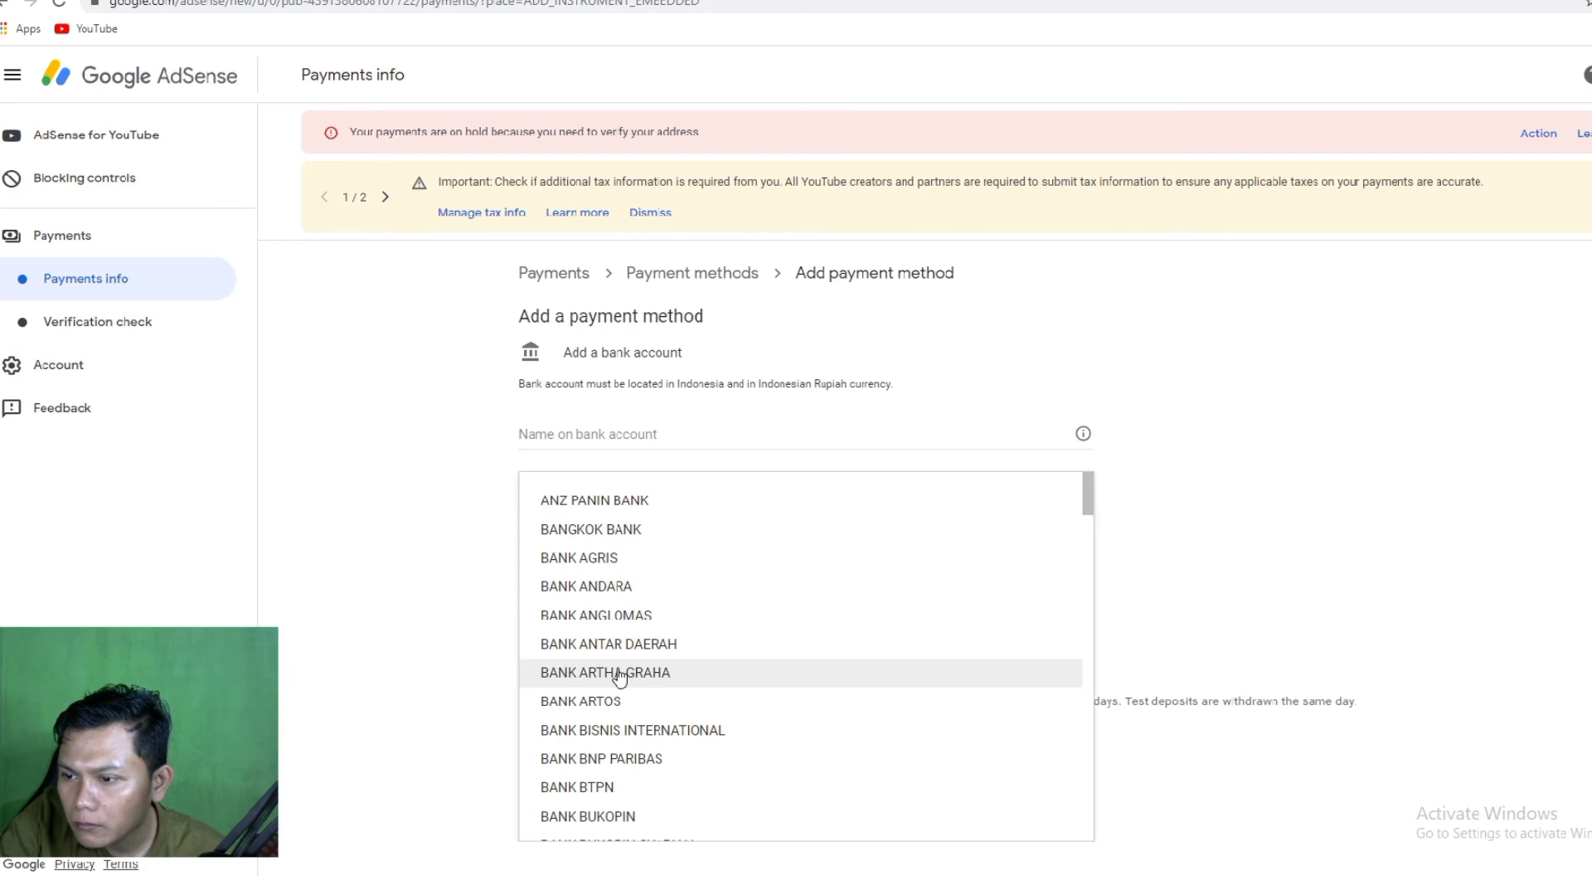
scroll(621, 679, down, 2)
scroll(623, 694, down, 1)
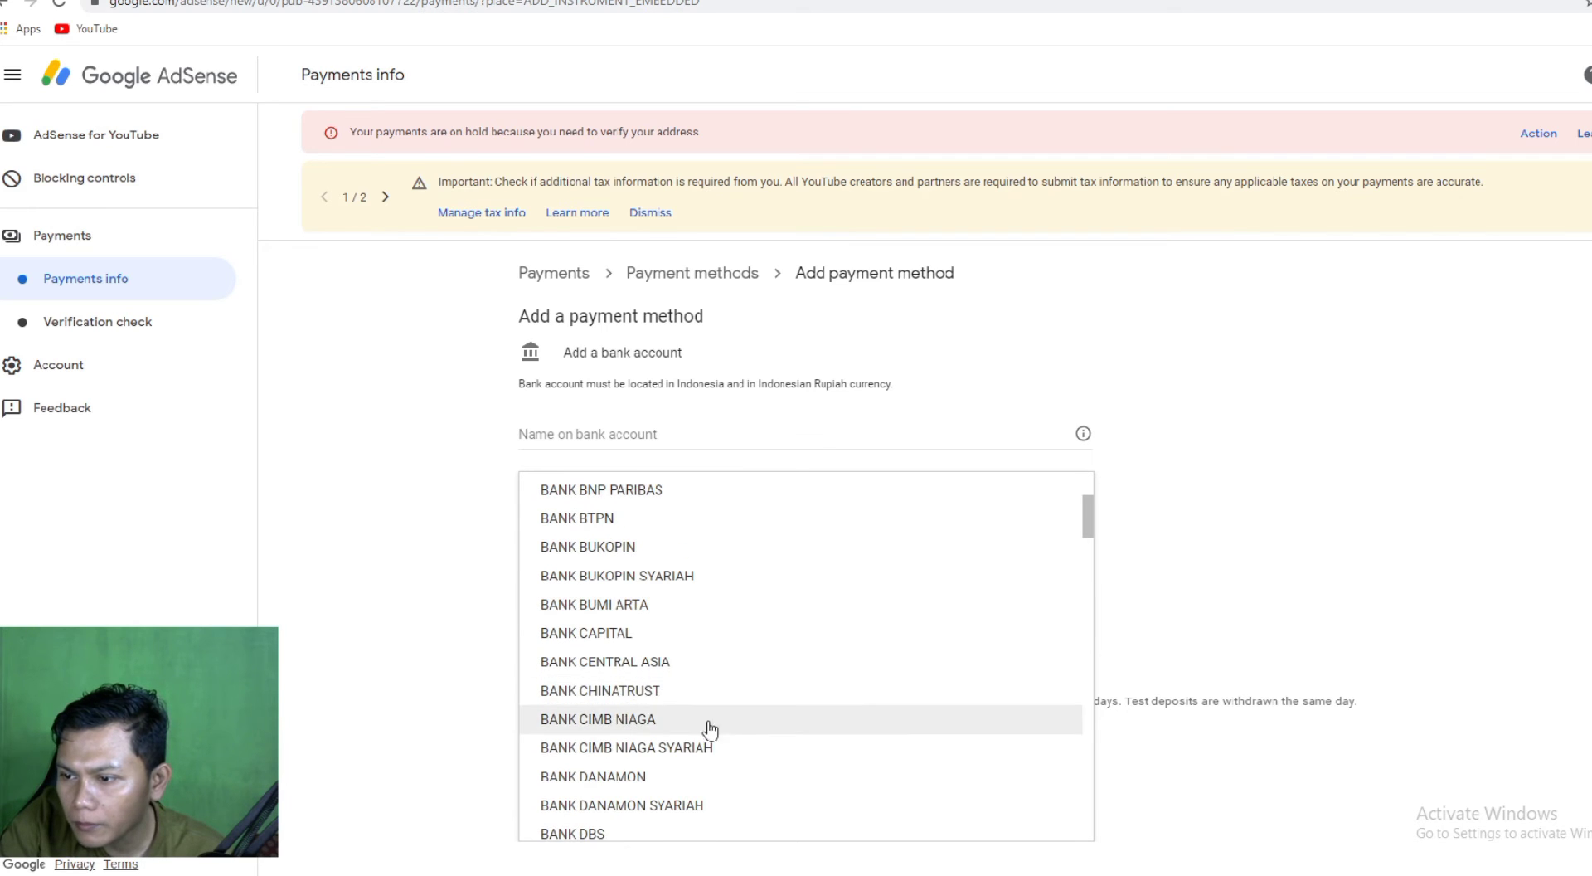
scroll(676, 676, down, 1)
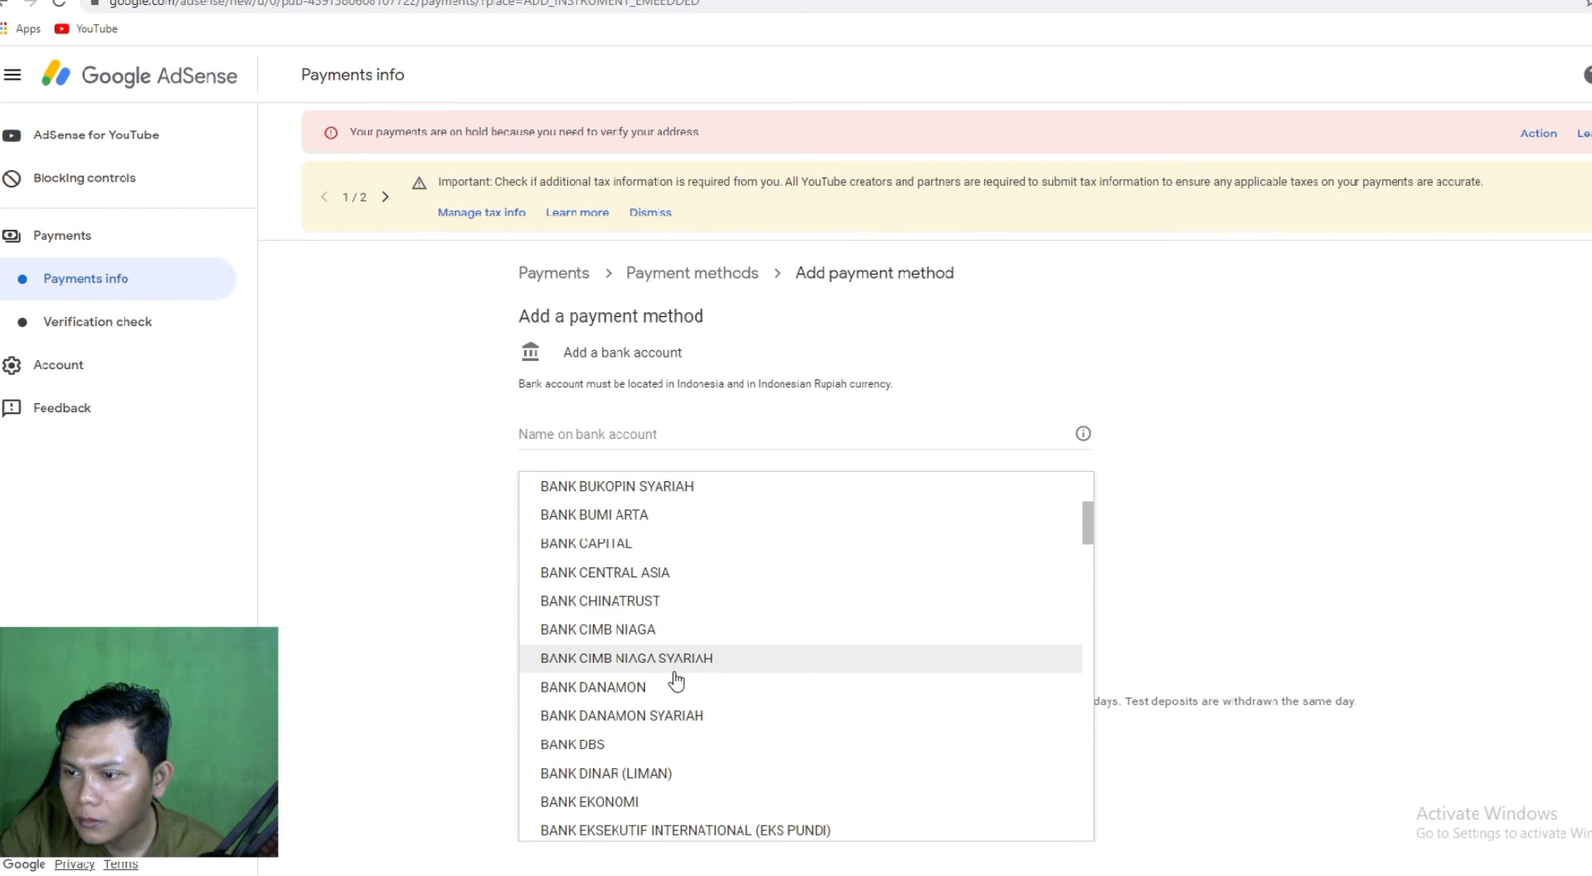
scroll(651, 667, down, 1)
scroll(651, 666, down, 1)
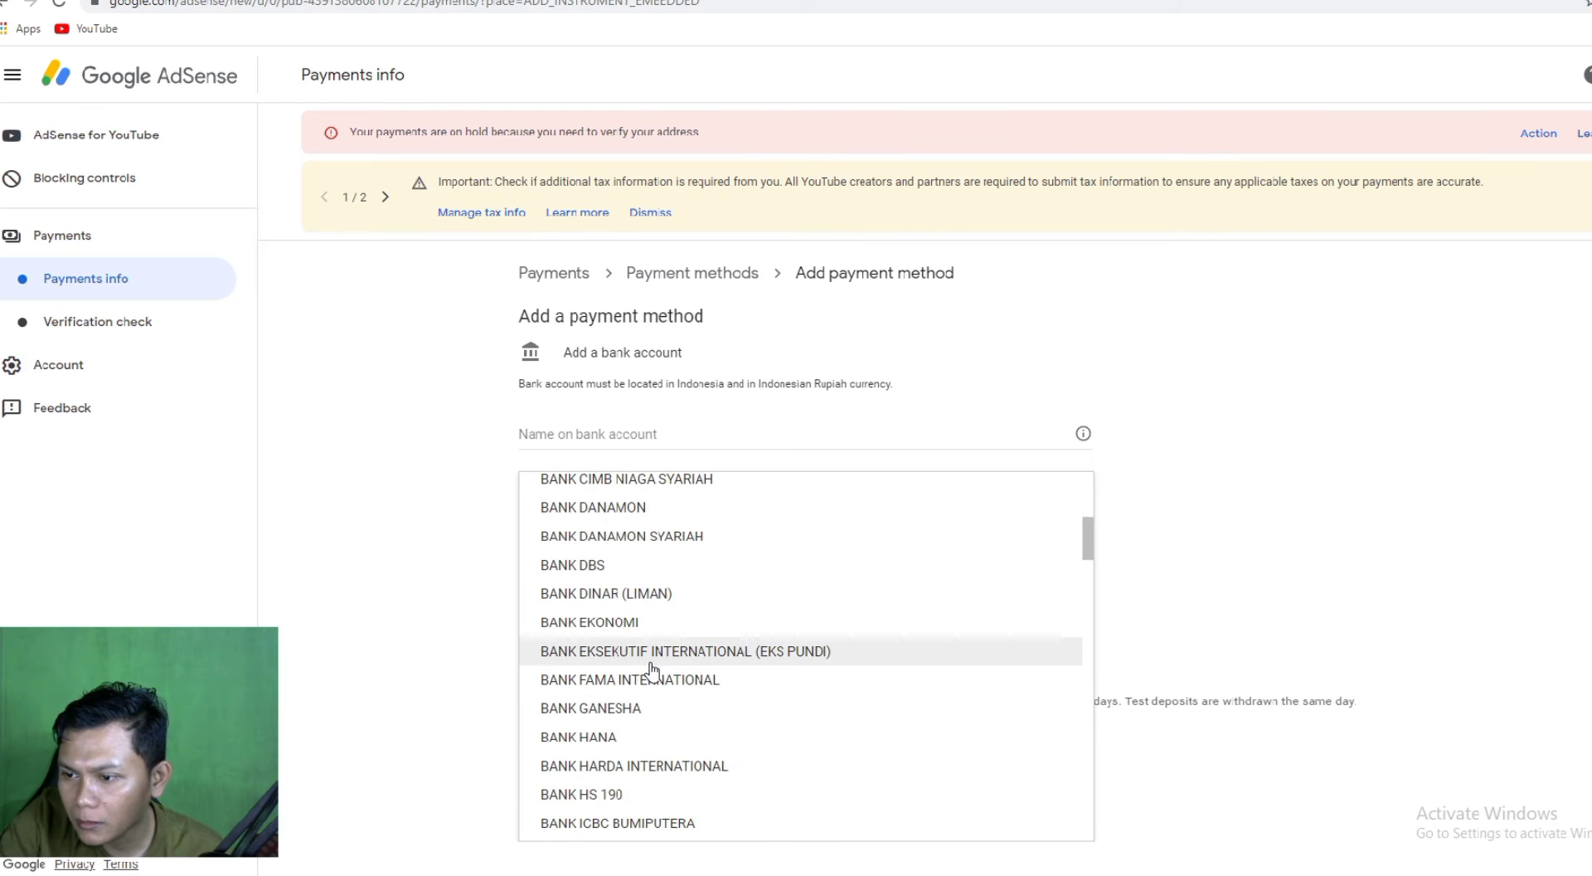
scroll(653, 672, down, 1)
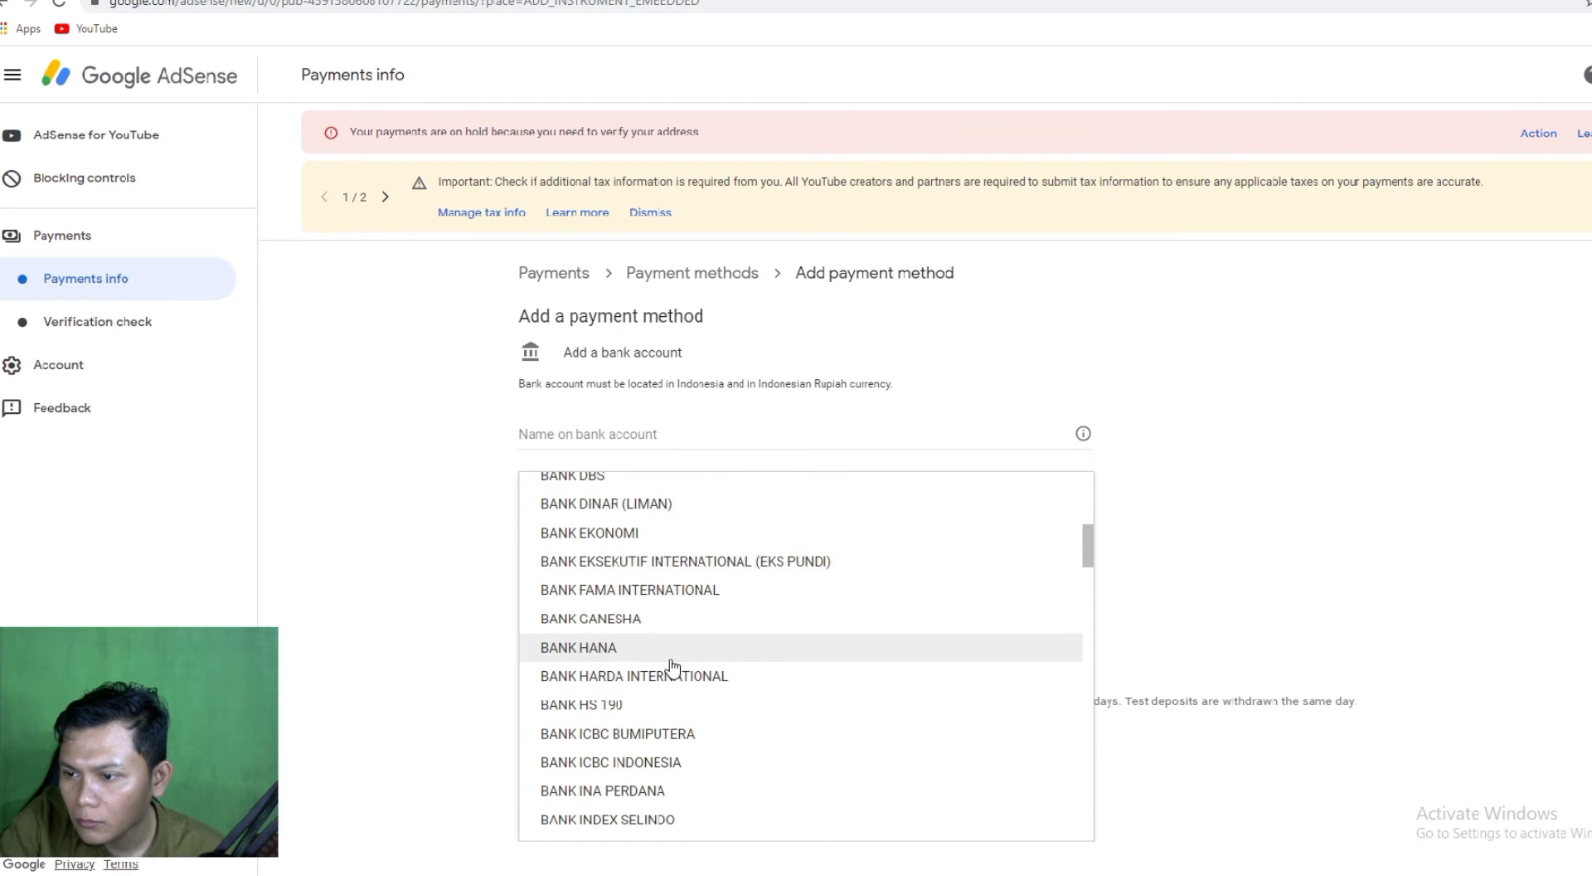
scroll(673, 668, down, 1)
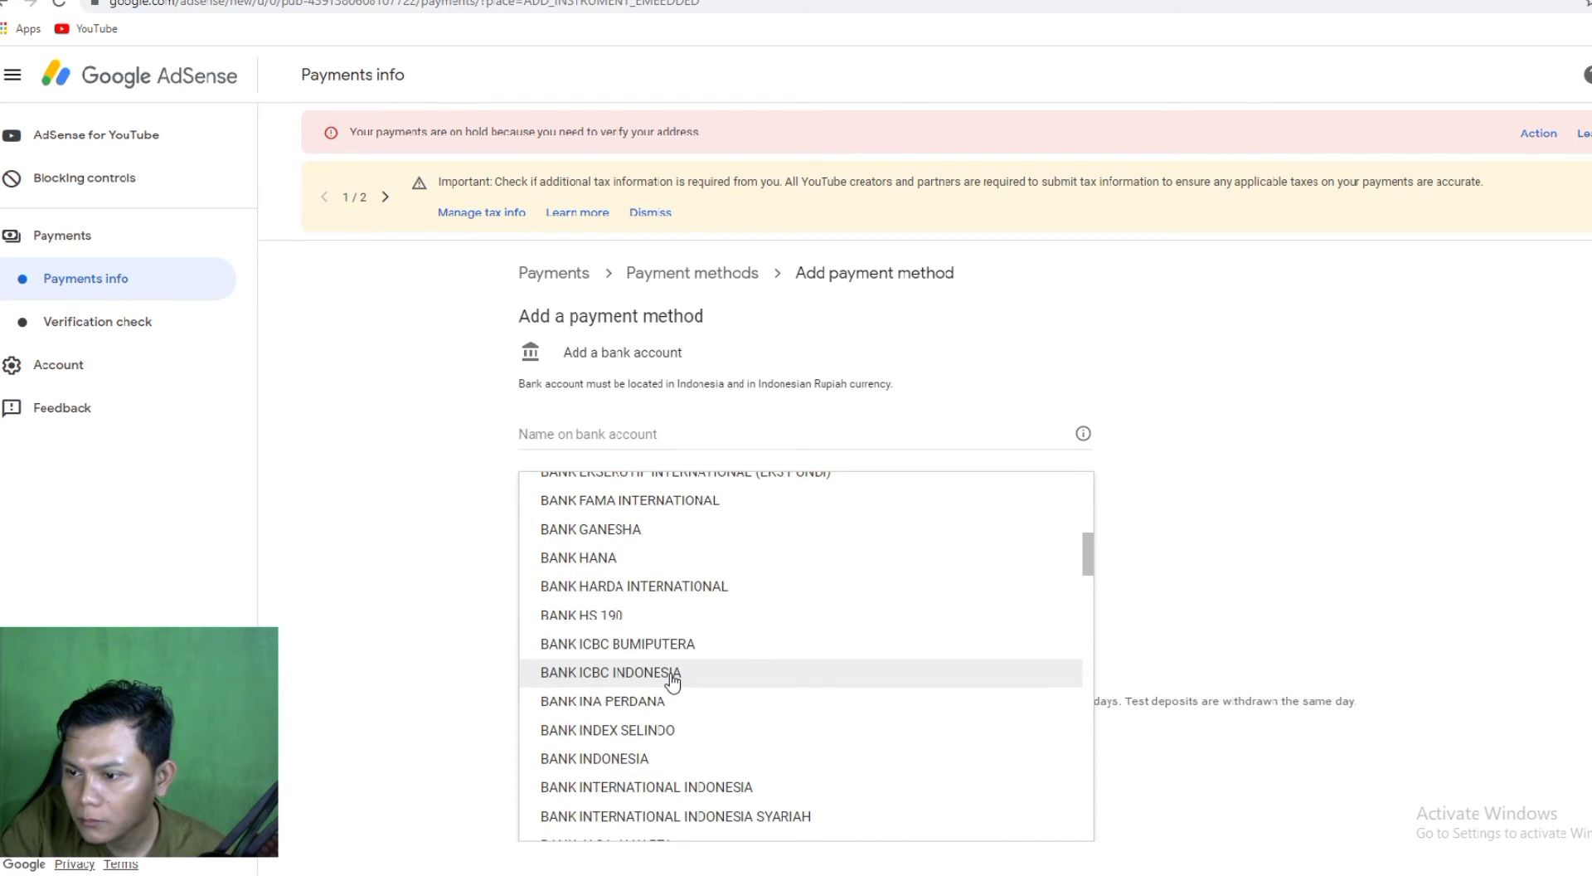
scroll(676, 684, down, 1)
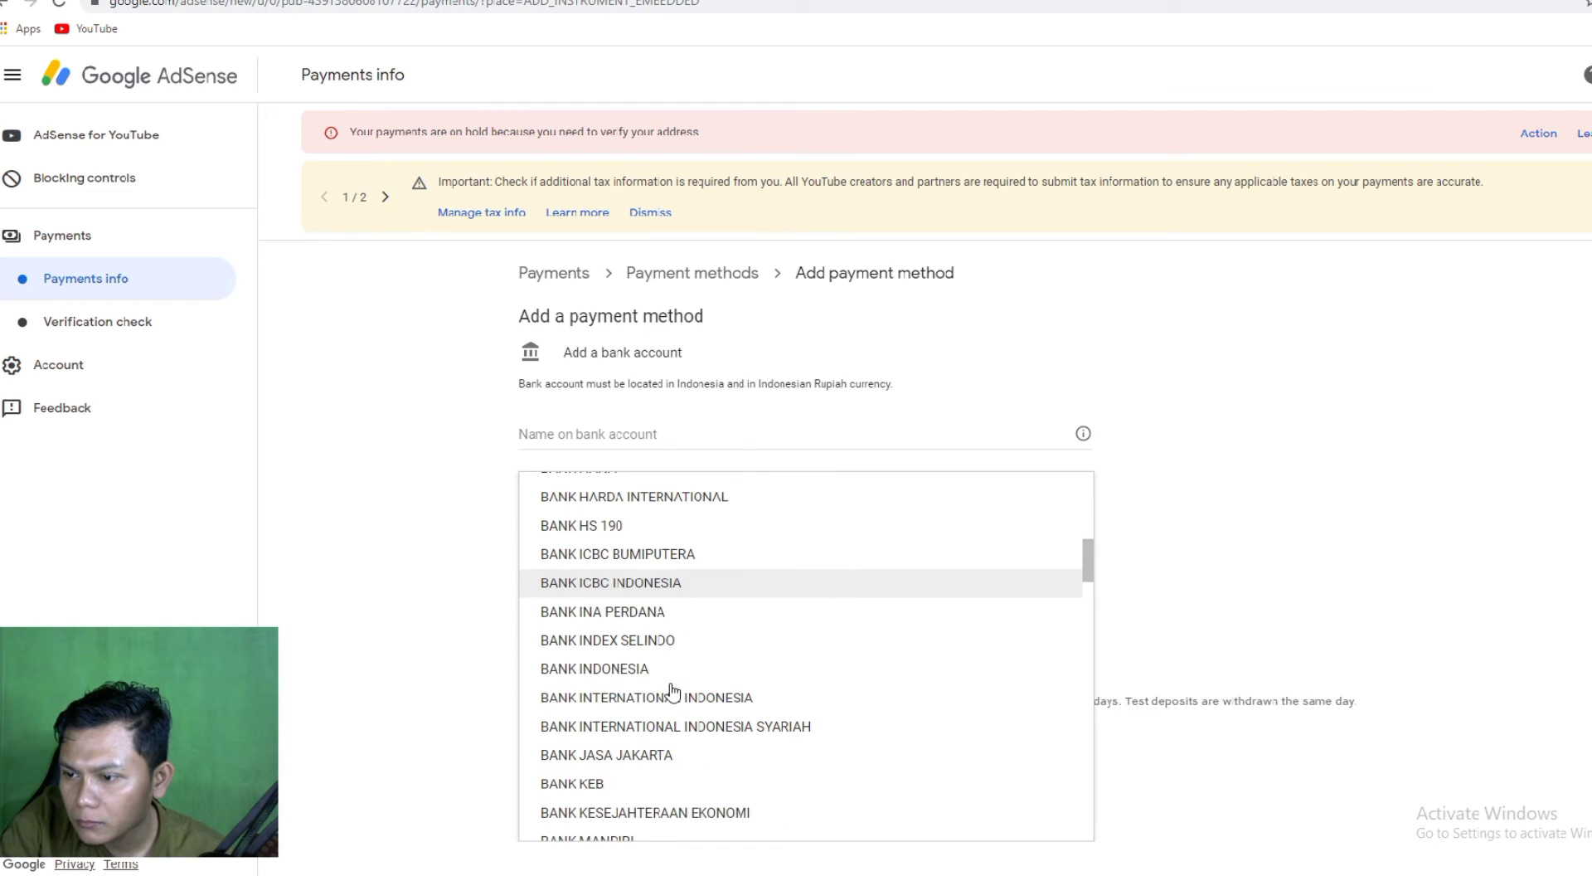
scroll(674, 678, down, 1)
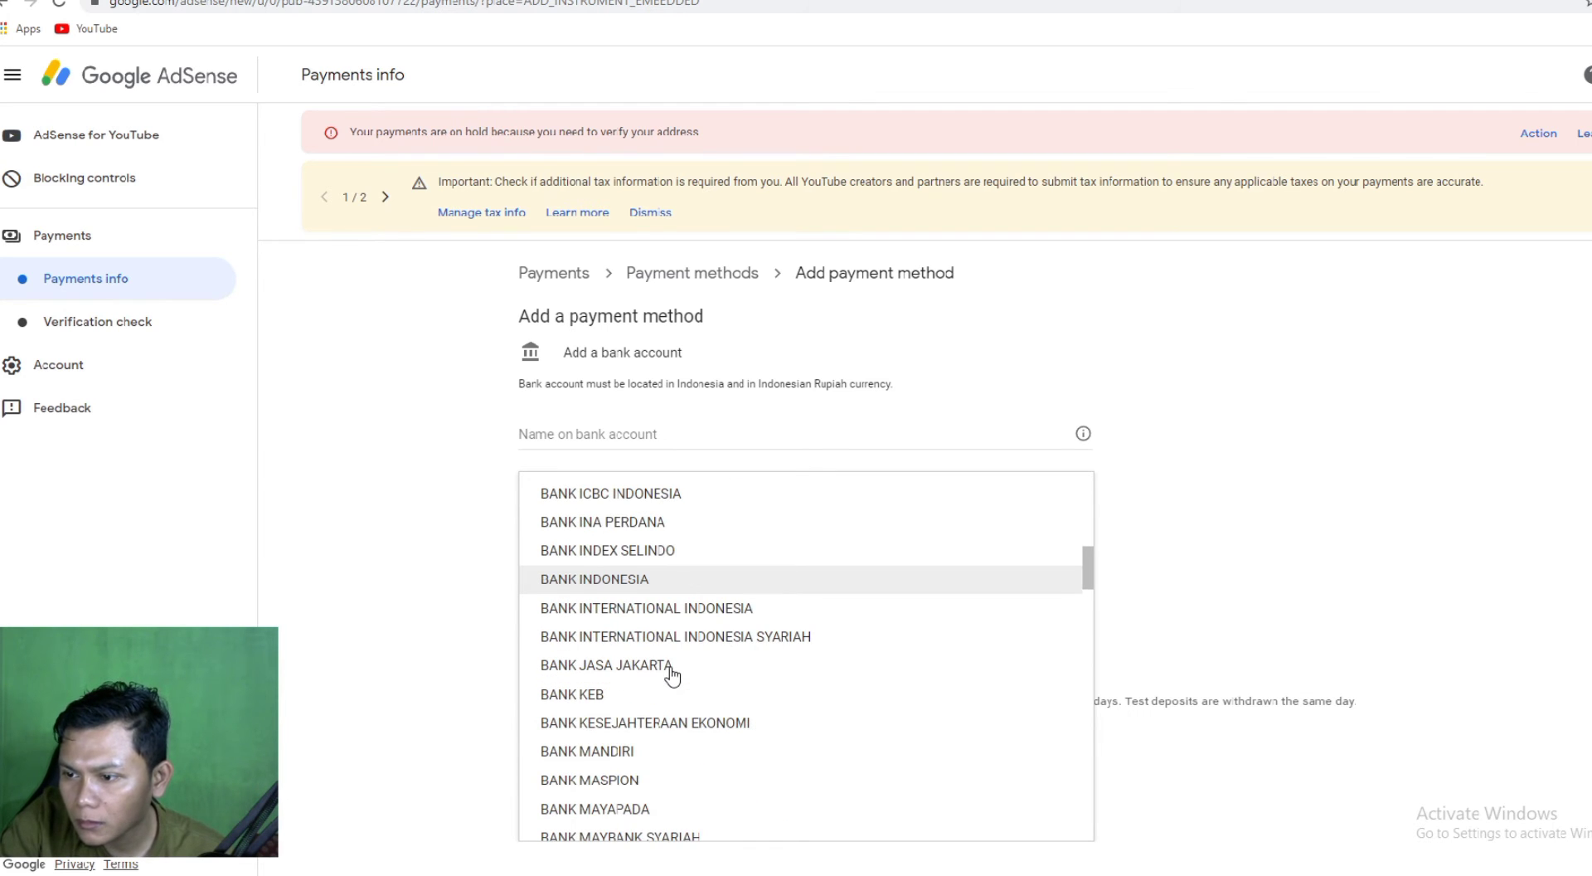
scroll(671, 677, down, 1)
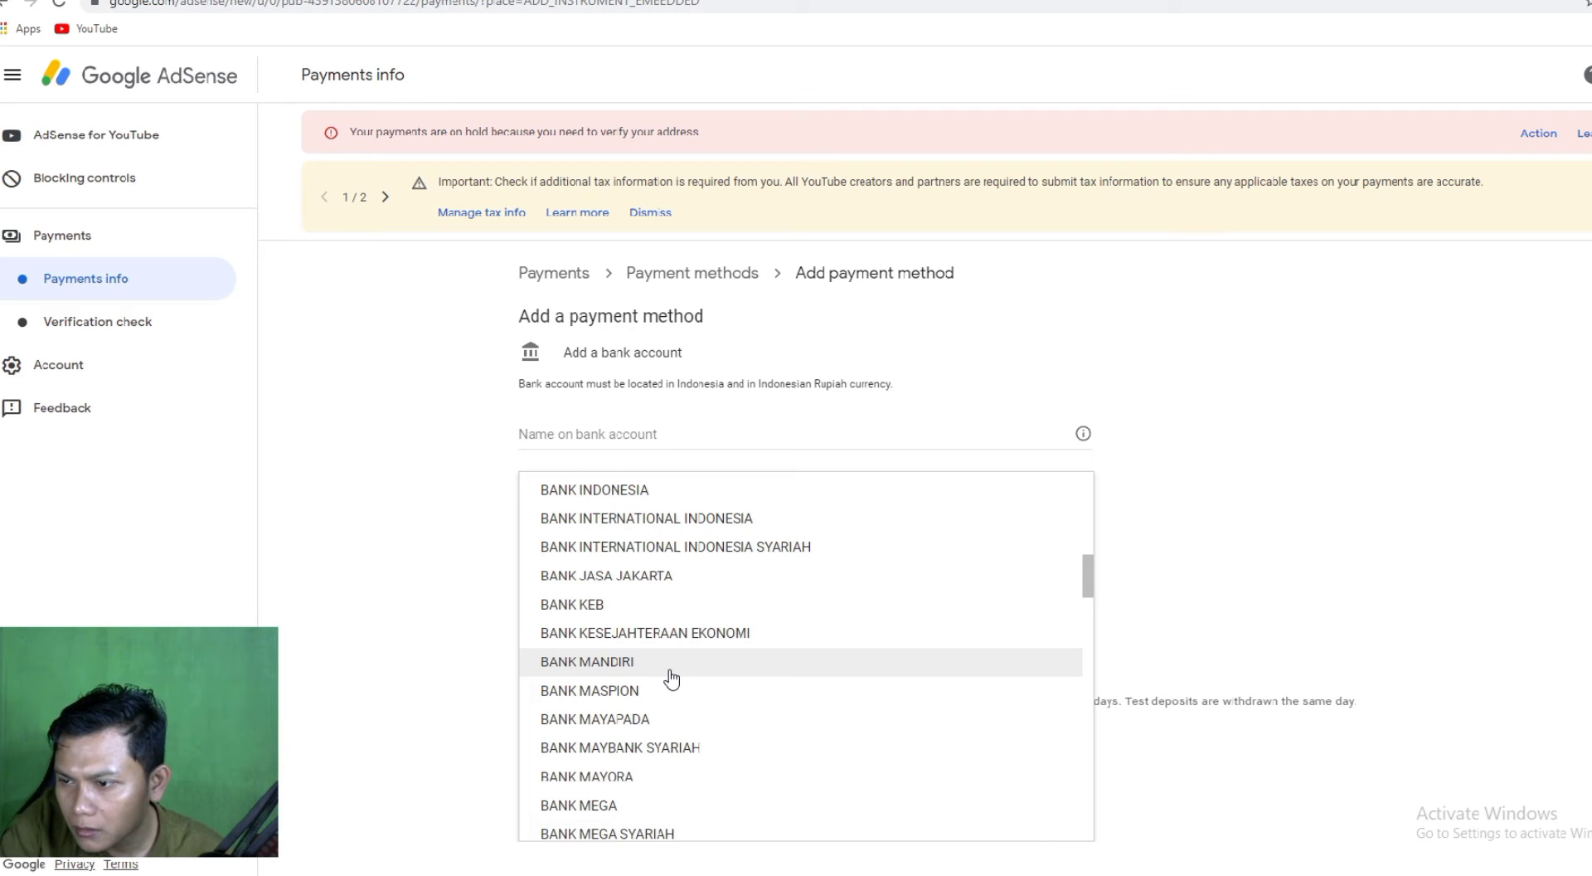
scroll(672, 678, down, 4)
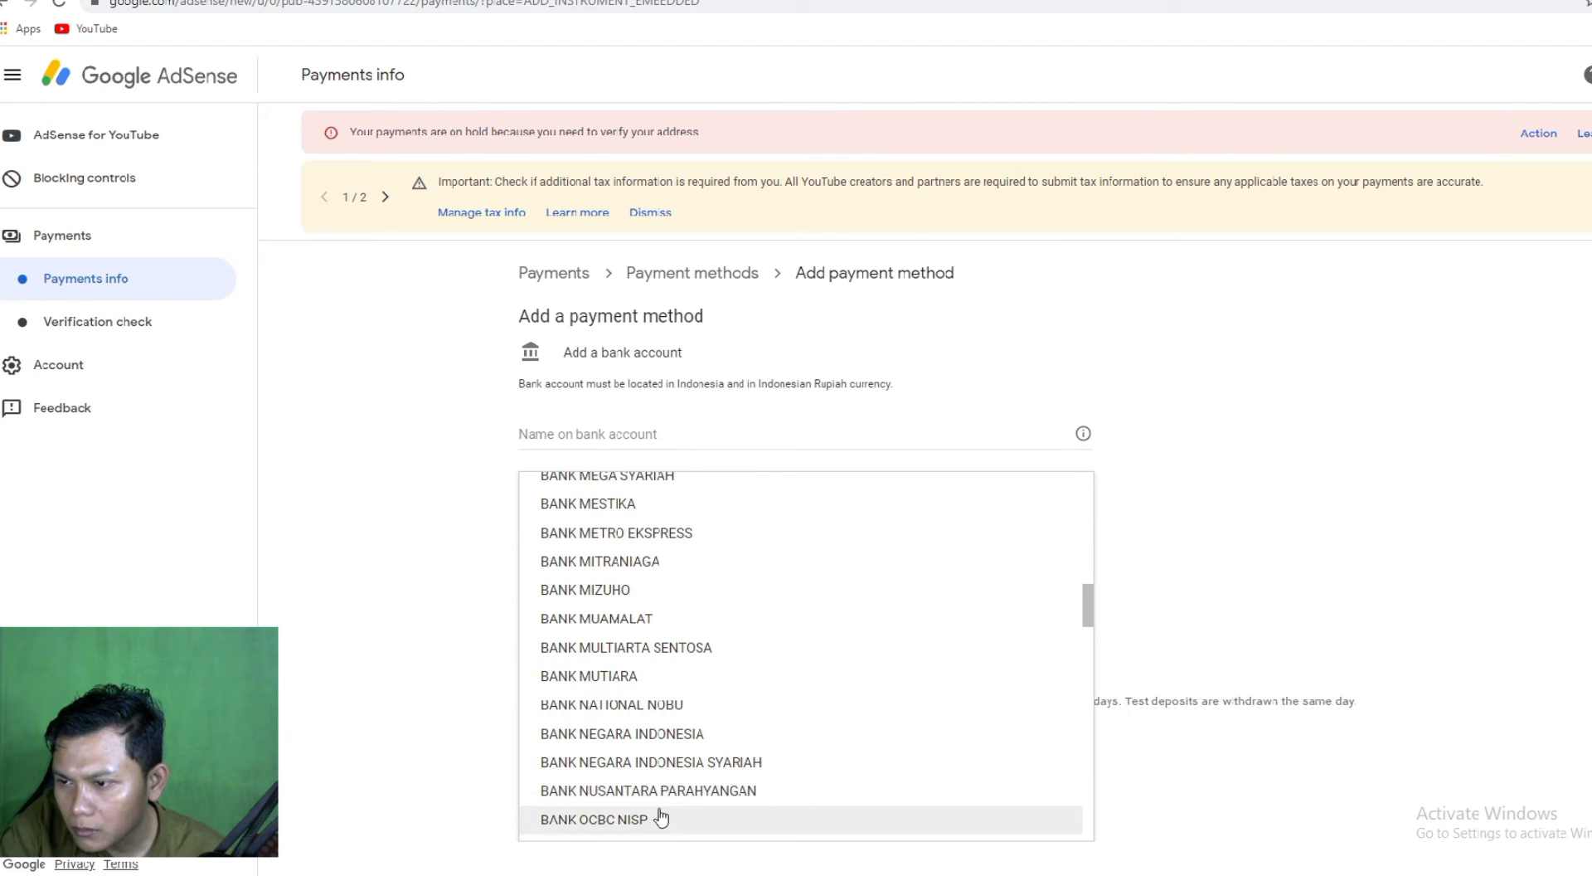
click(655, 735)
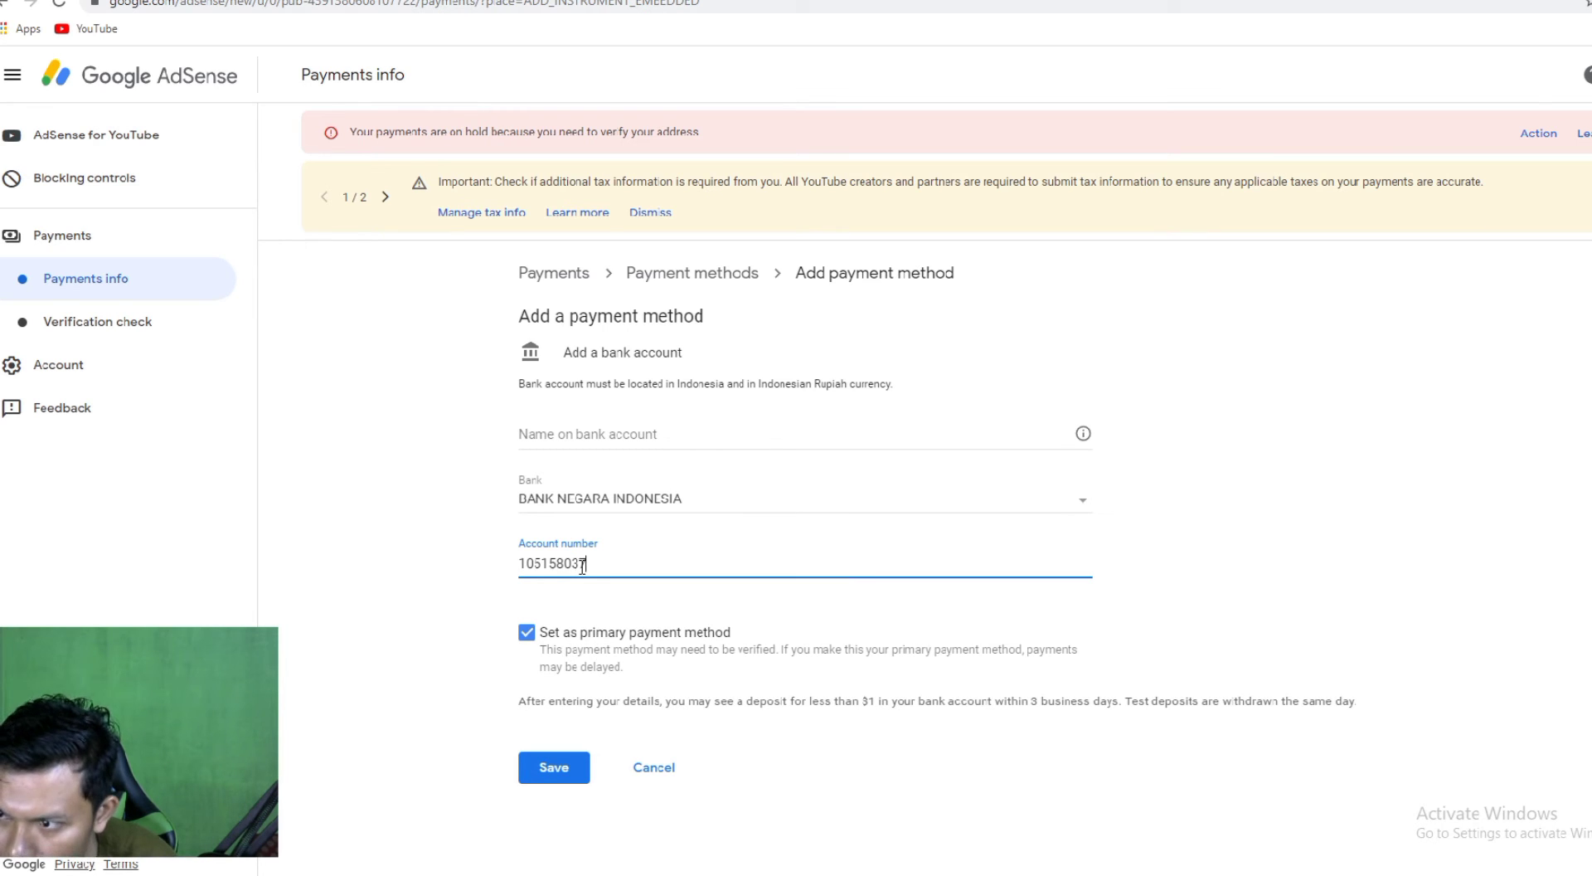
Type the remaining digits of the bank account number into the Account number field.
text(9)
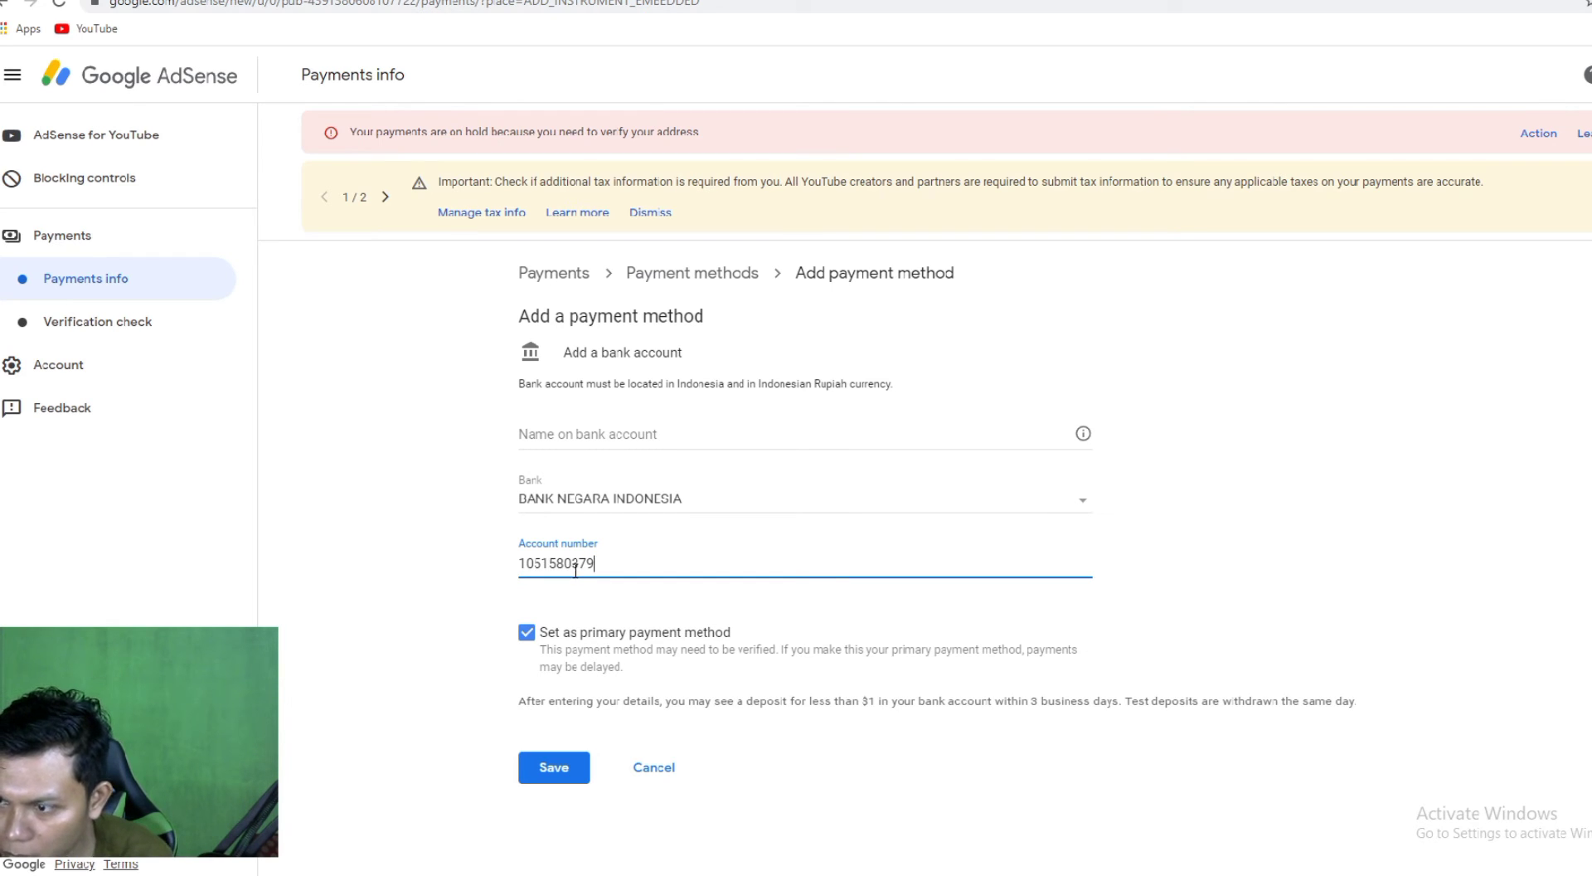
Enter the account holder's full name in Name on bank account, correcting a typo.
click(570, 428)
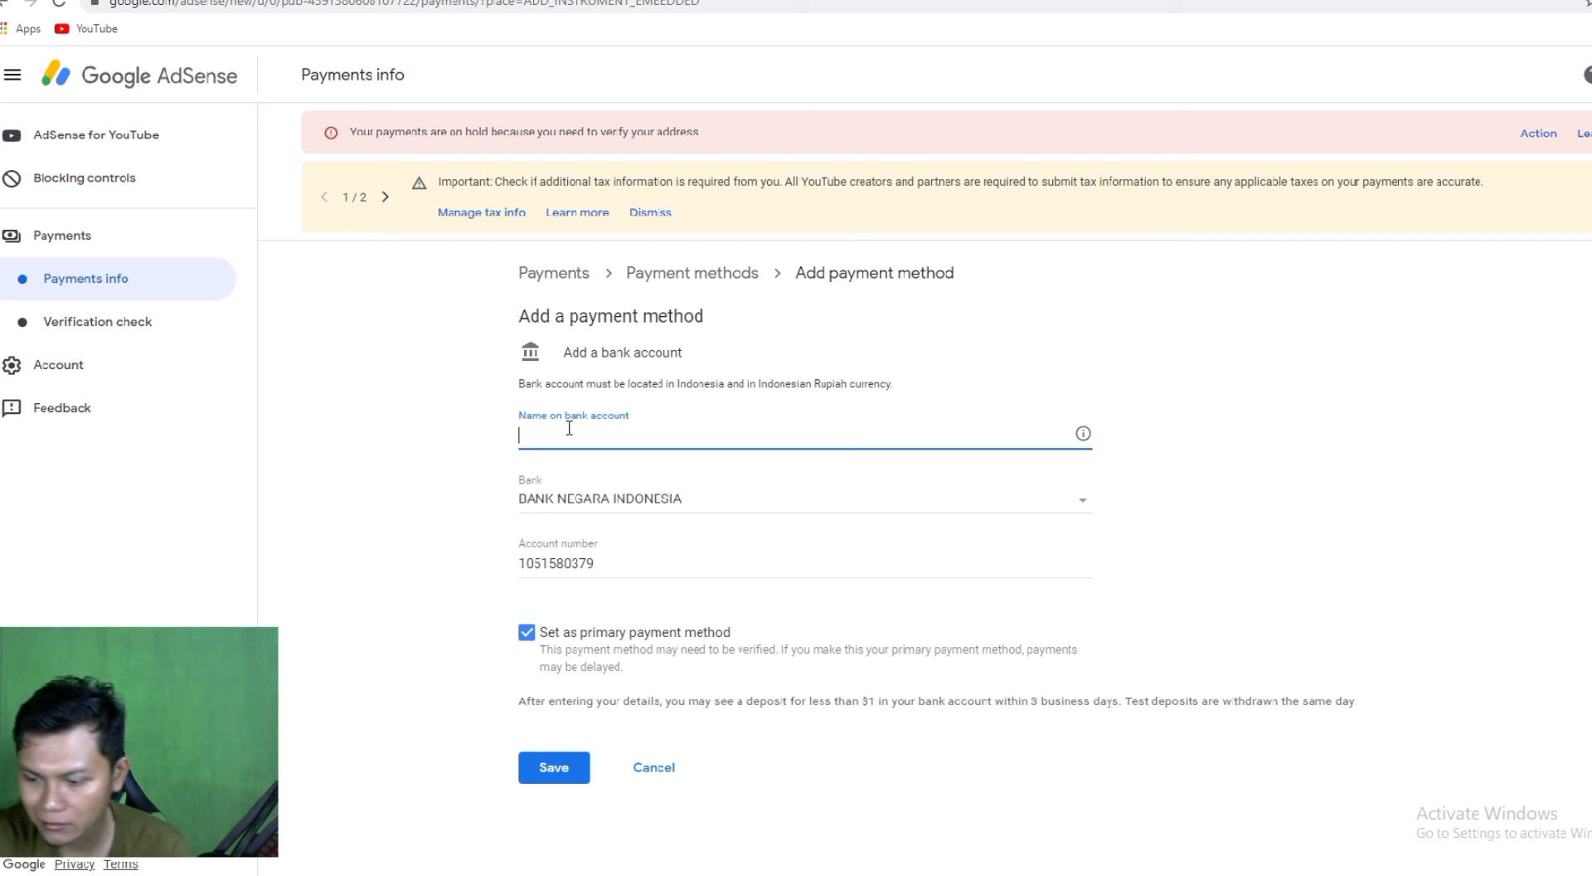
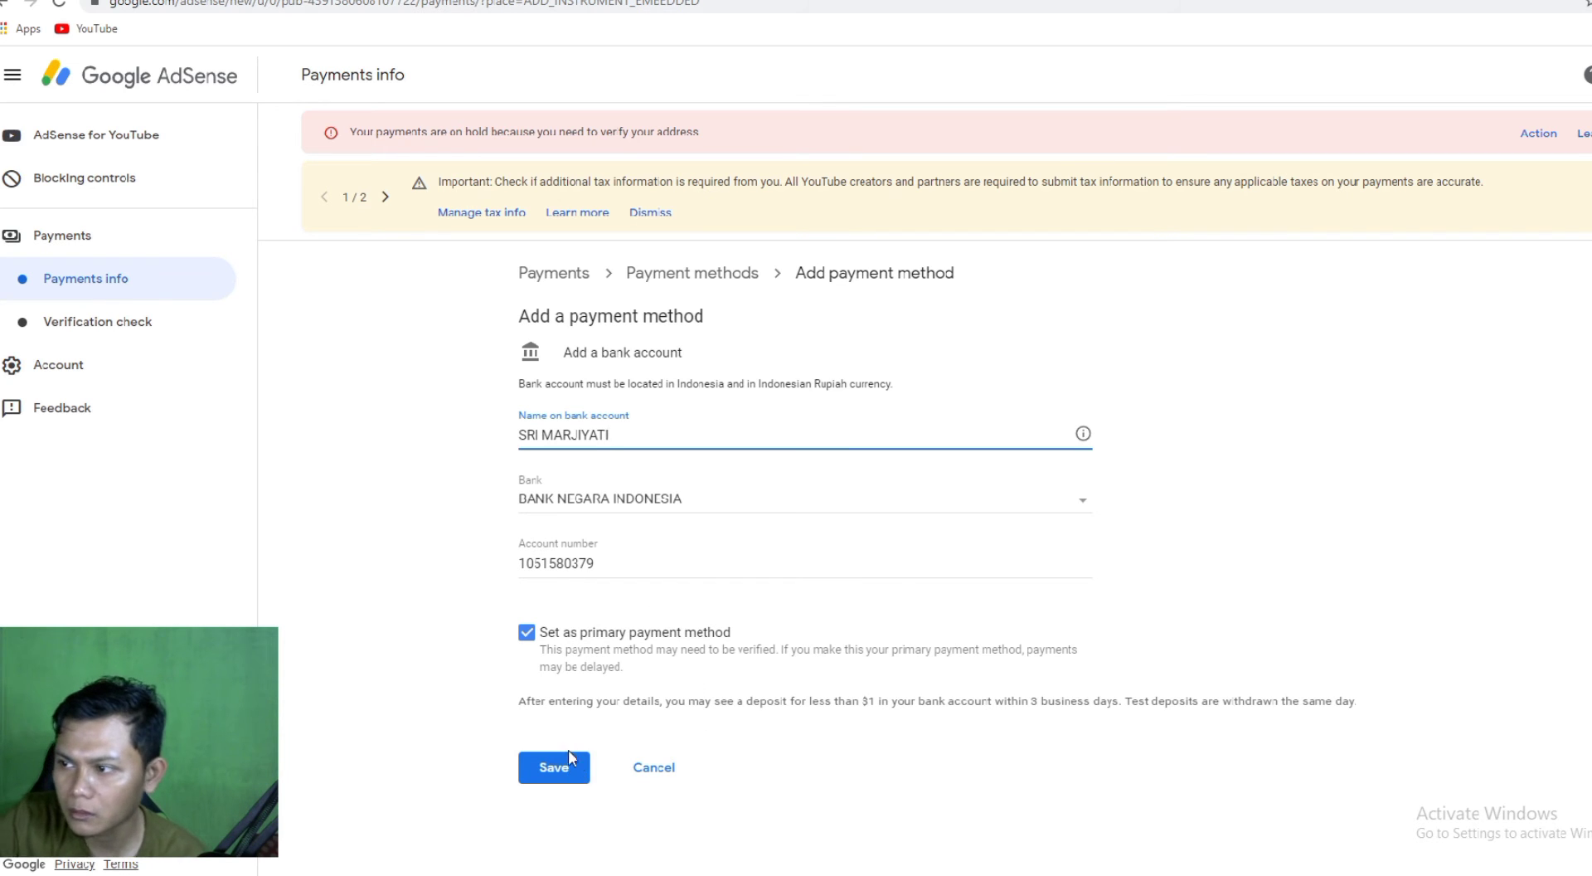
Save the bank account details and acknowledge the Verify your bank account dialog.
click(547, 769)
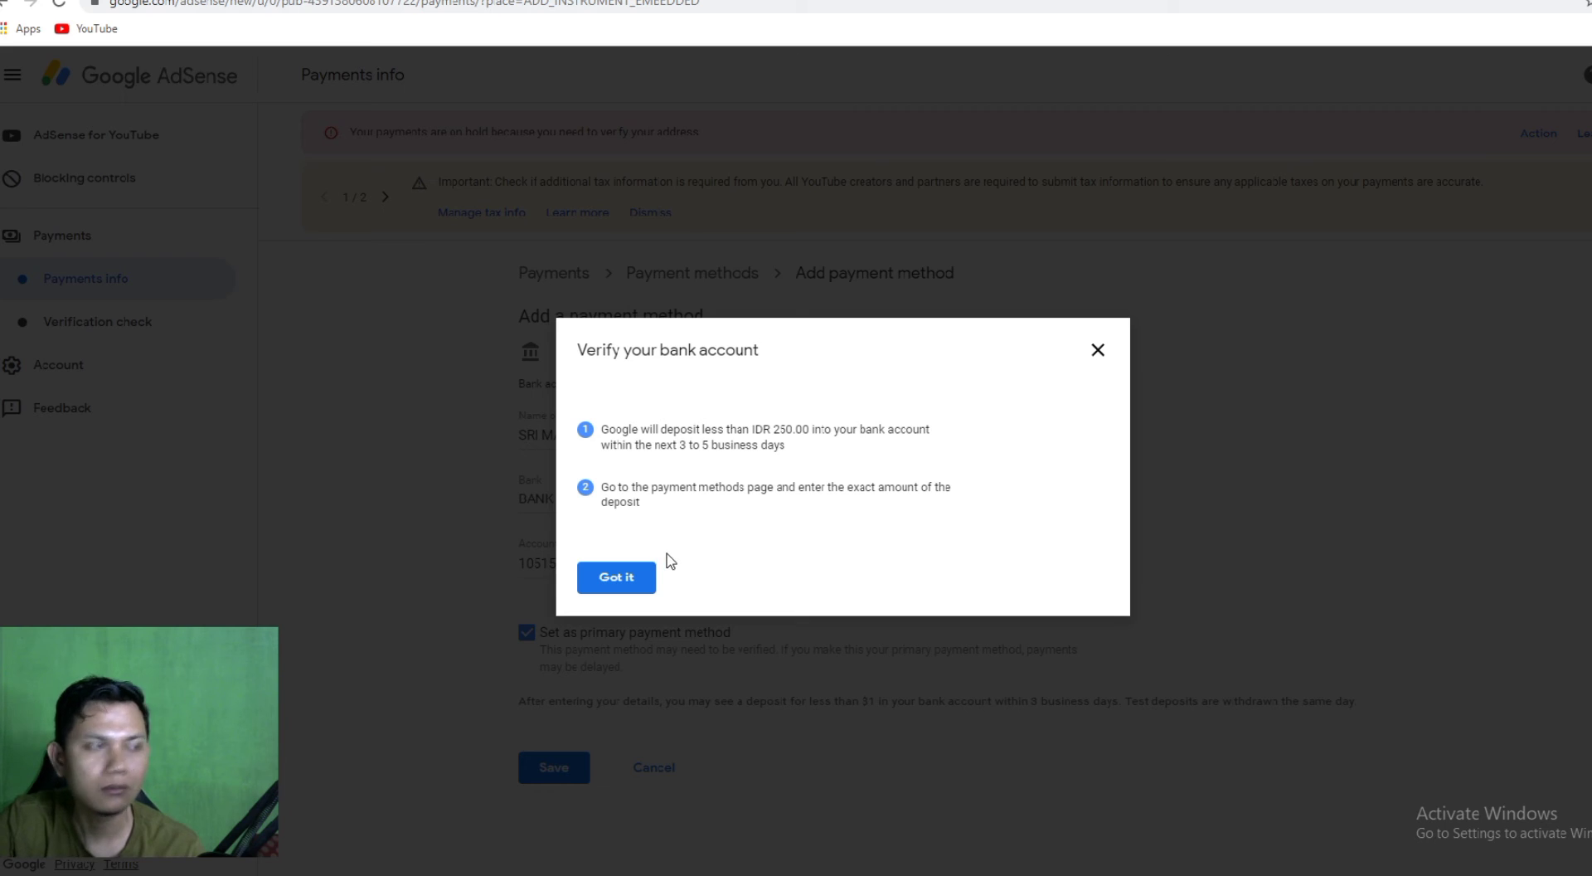
click(613, 581)
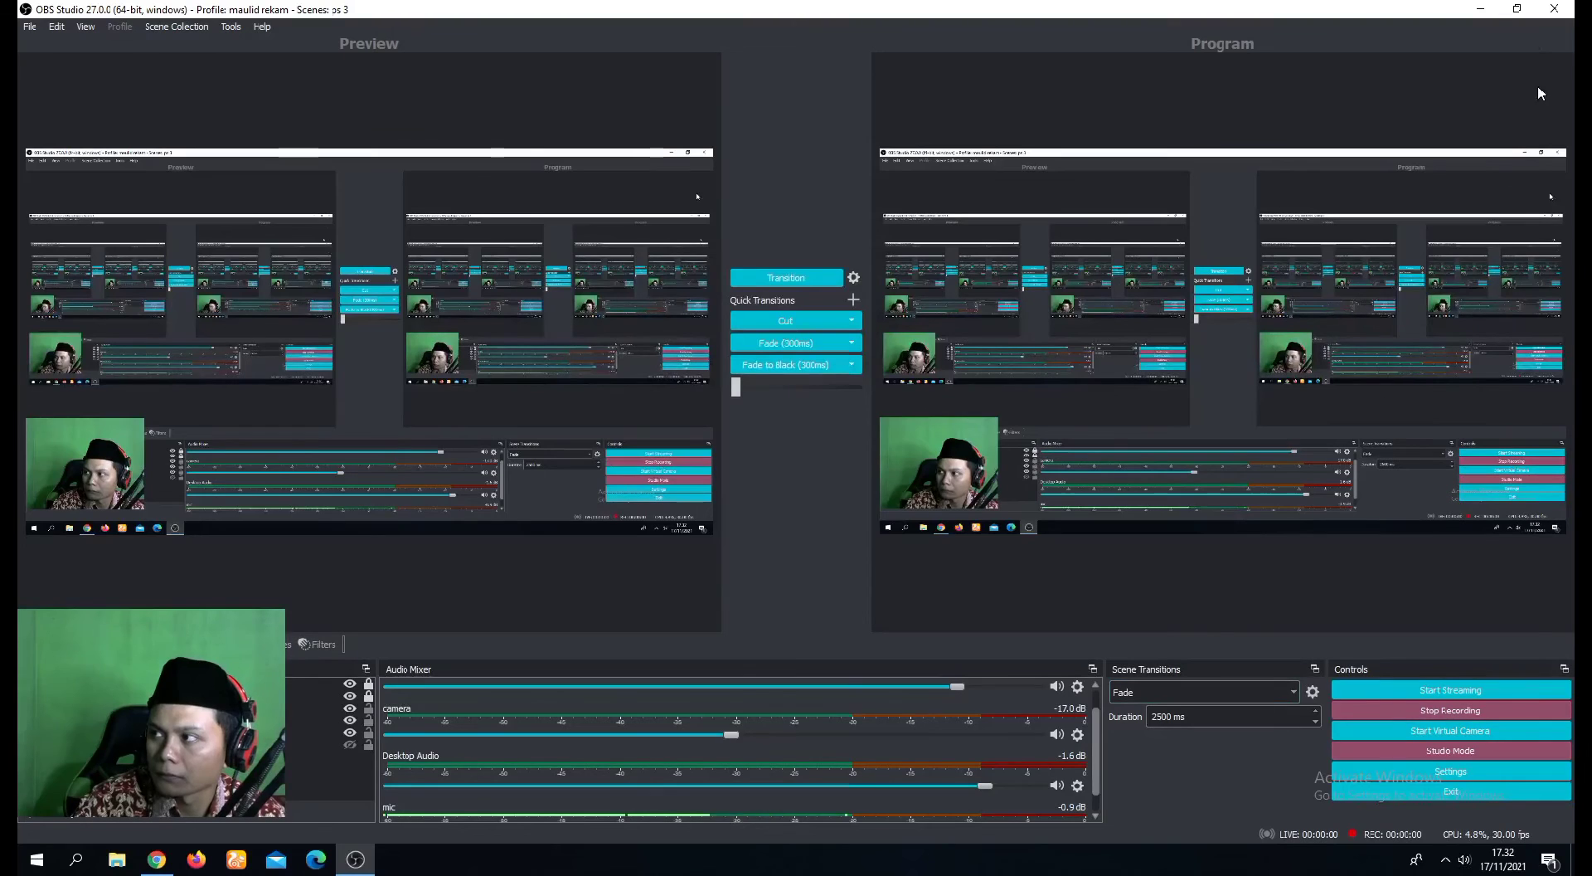
Minimize OBS and return to Chrome showing the AdSense Payments page.
click(1480, 9)
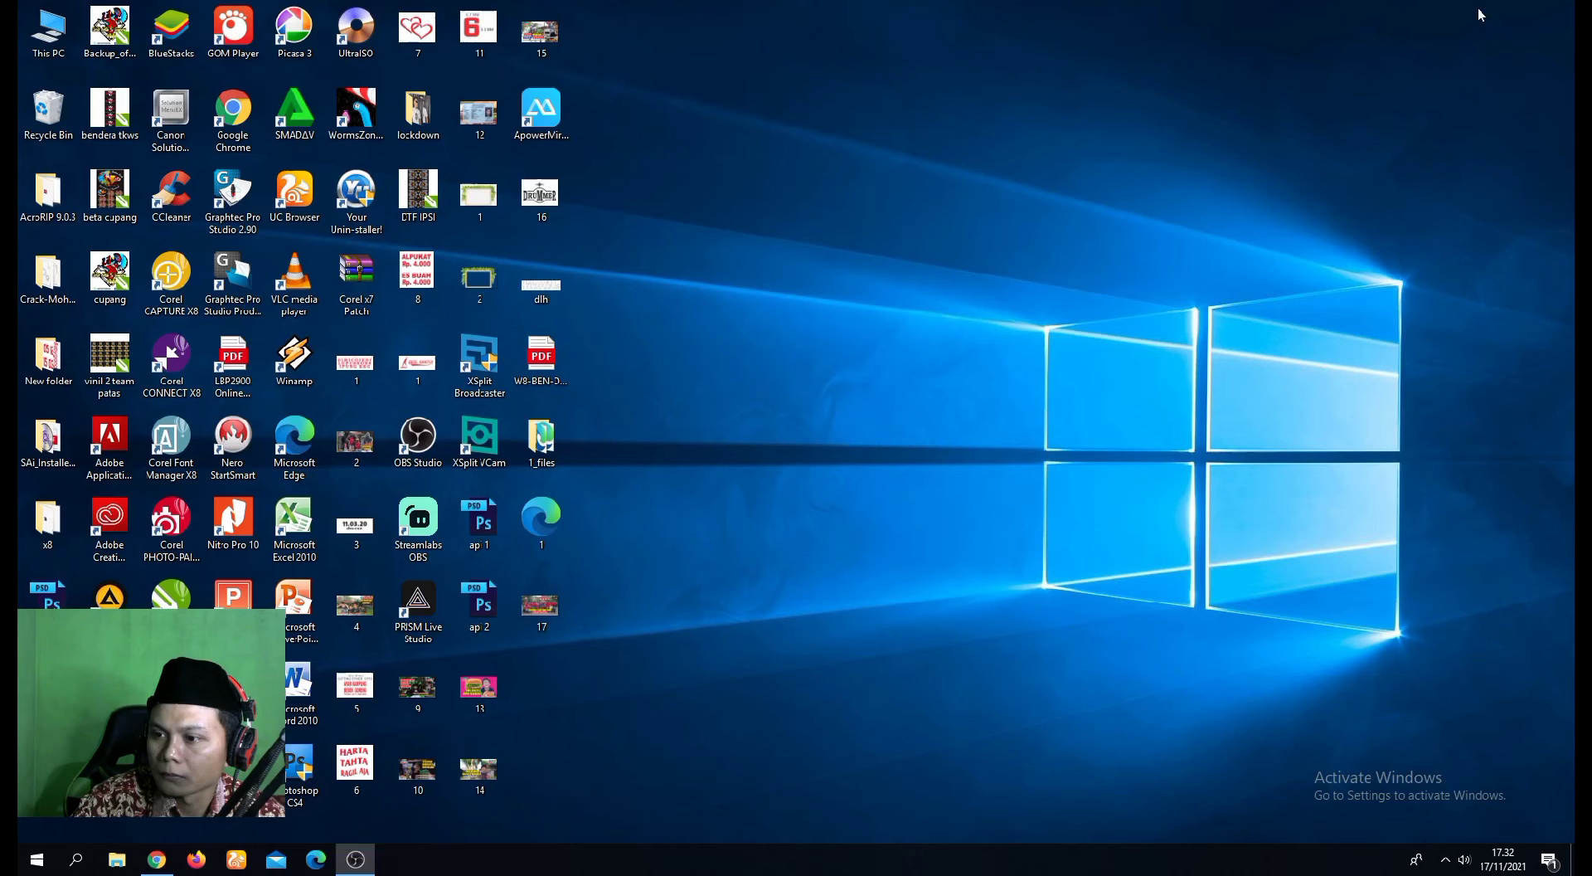
click(238, 858)
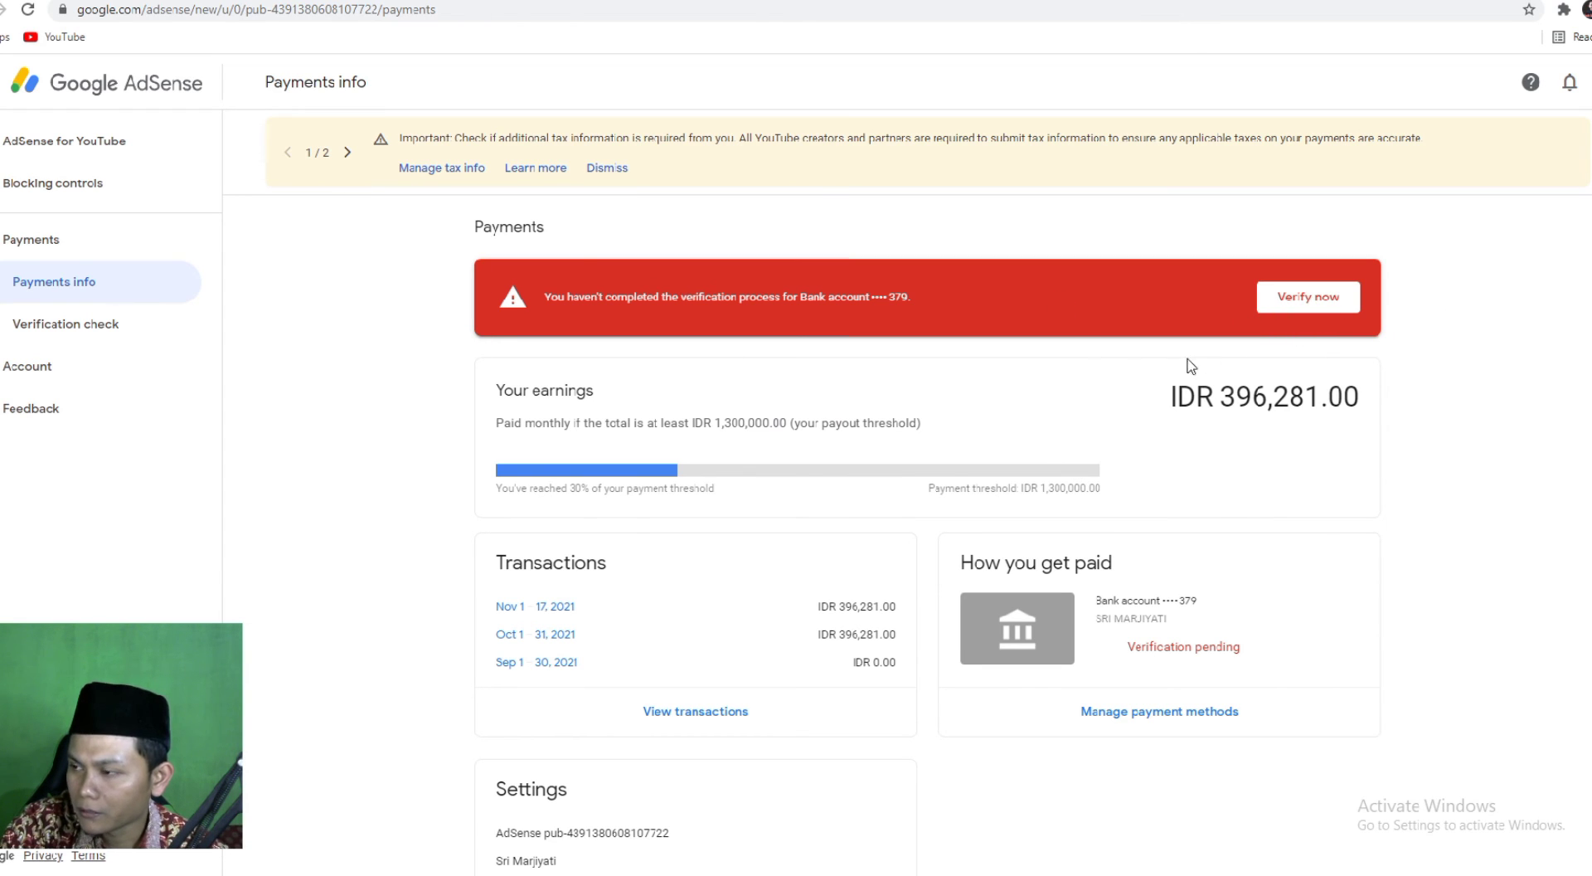
Start Verify now and choose IDR 132.00 as the test deposit amount.
click(1306, 304)
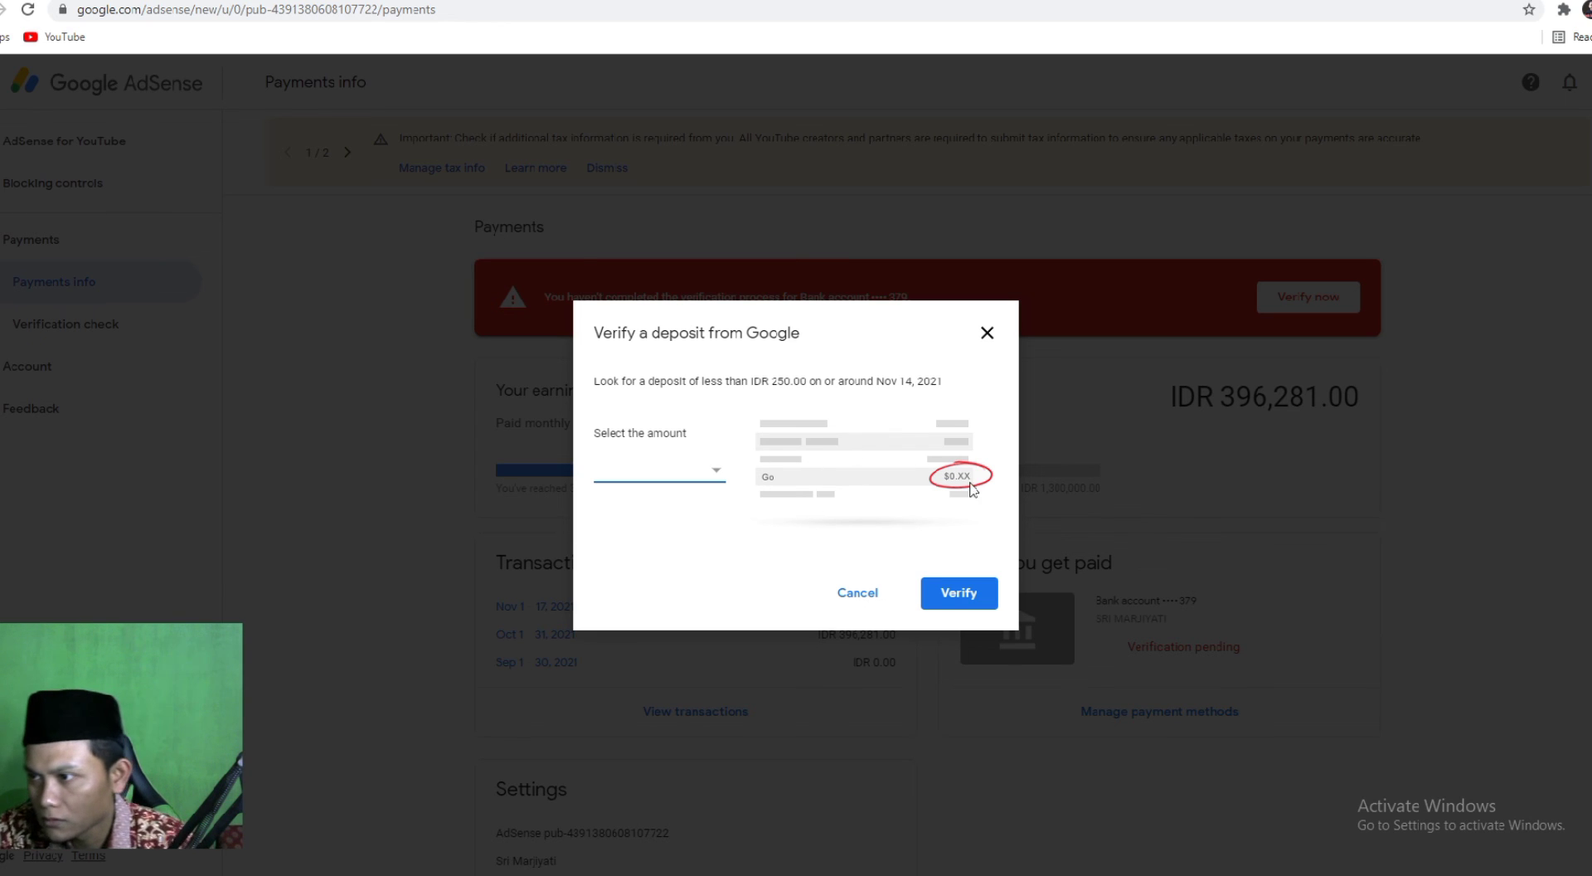
click(716, 479)
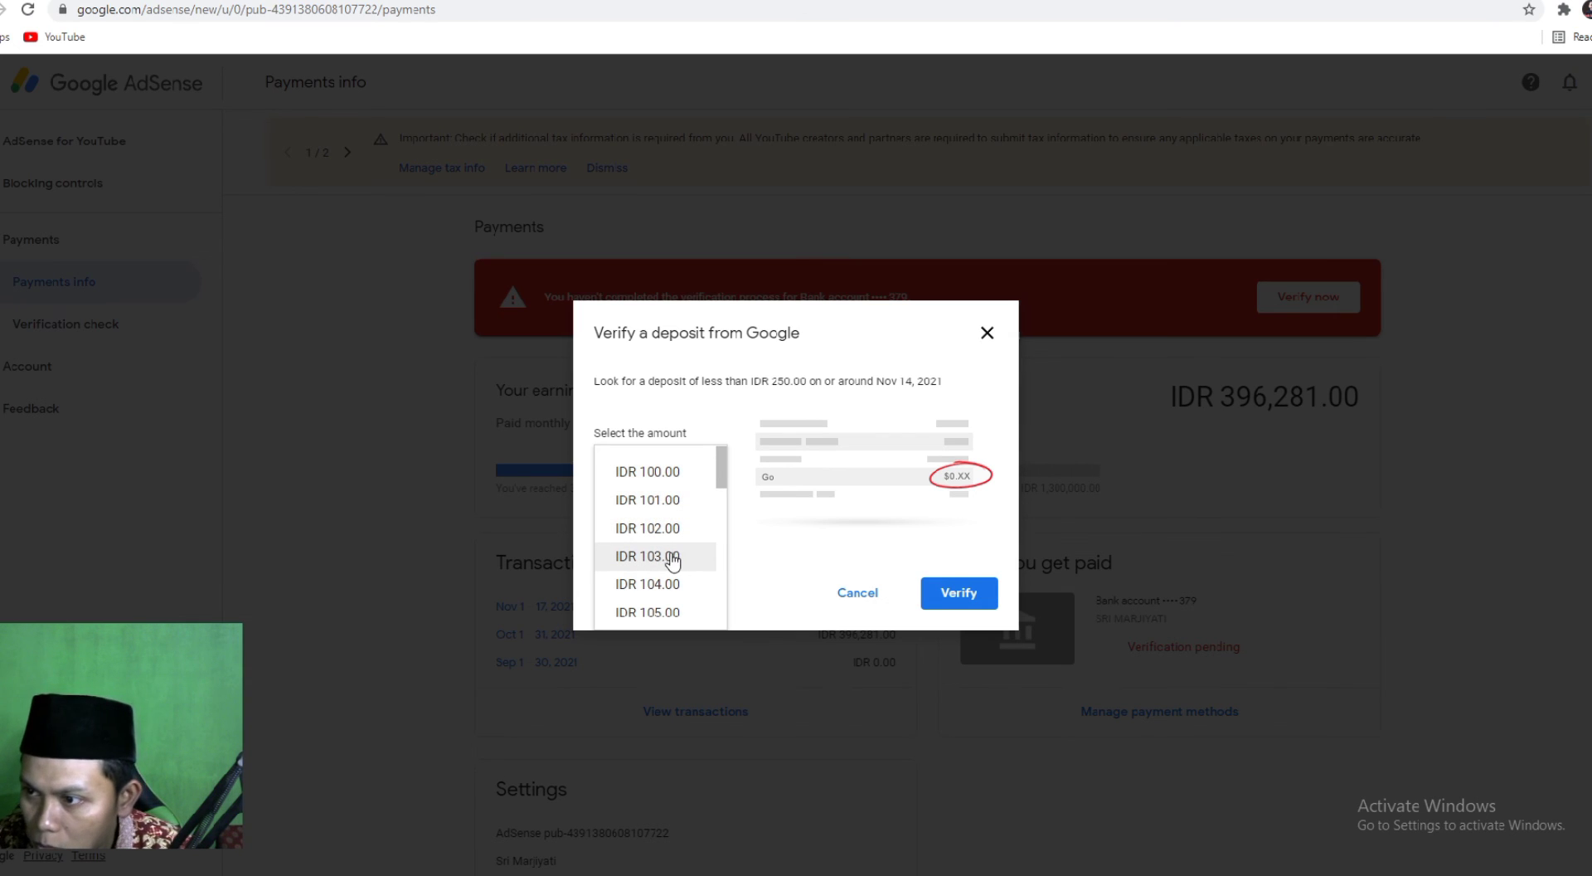
scroll(680, 558, down, 4)
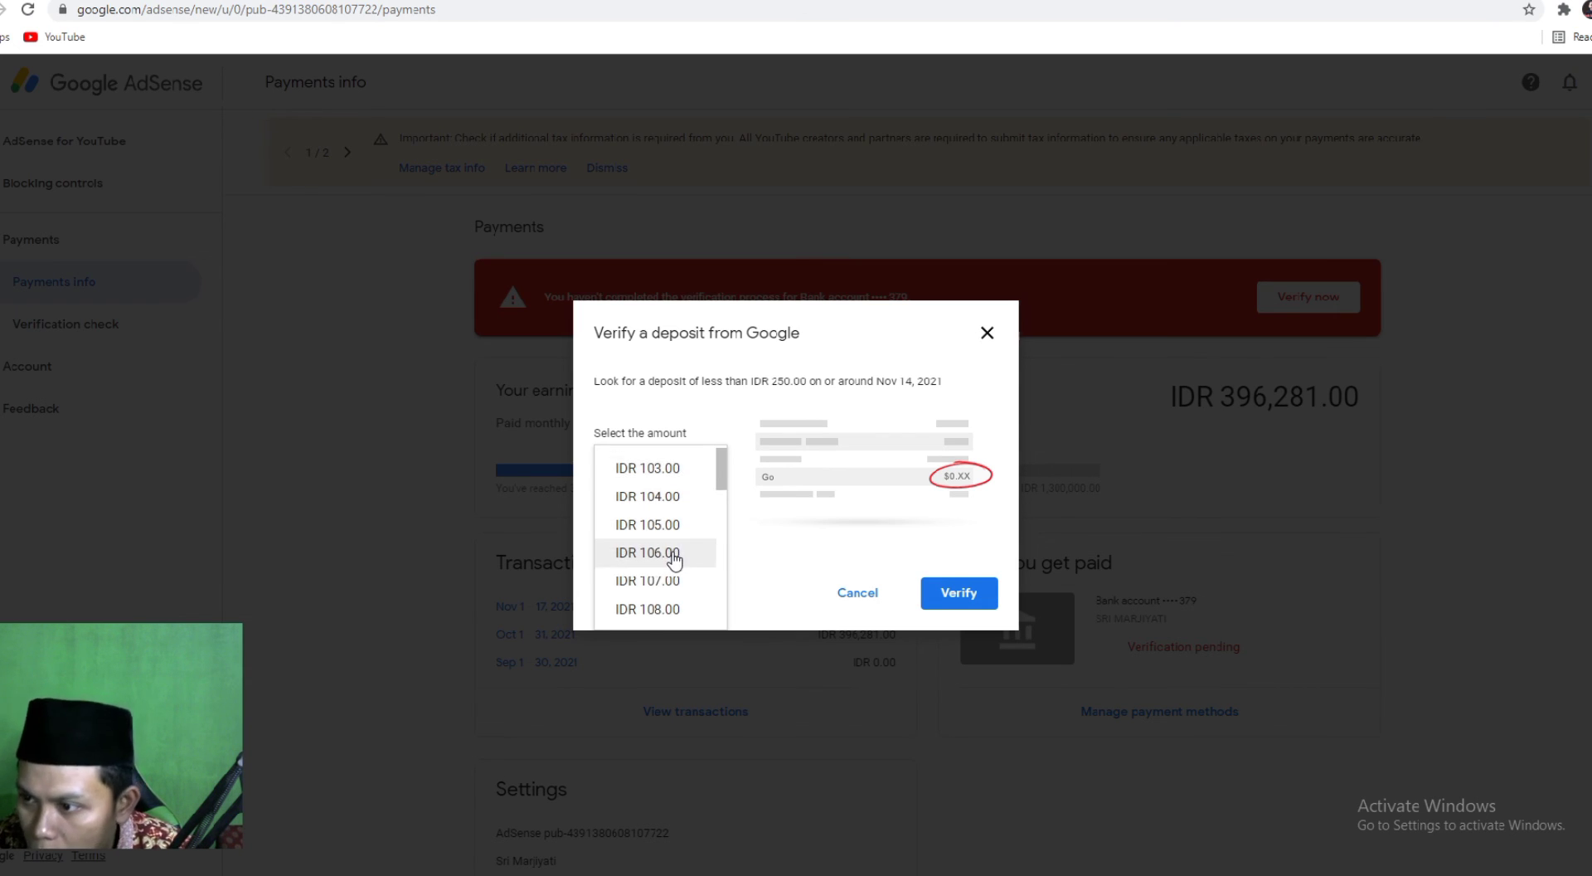
scroll(676, 561, down, 5)
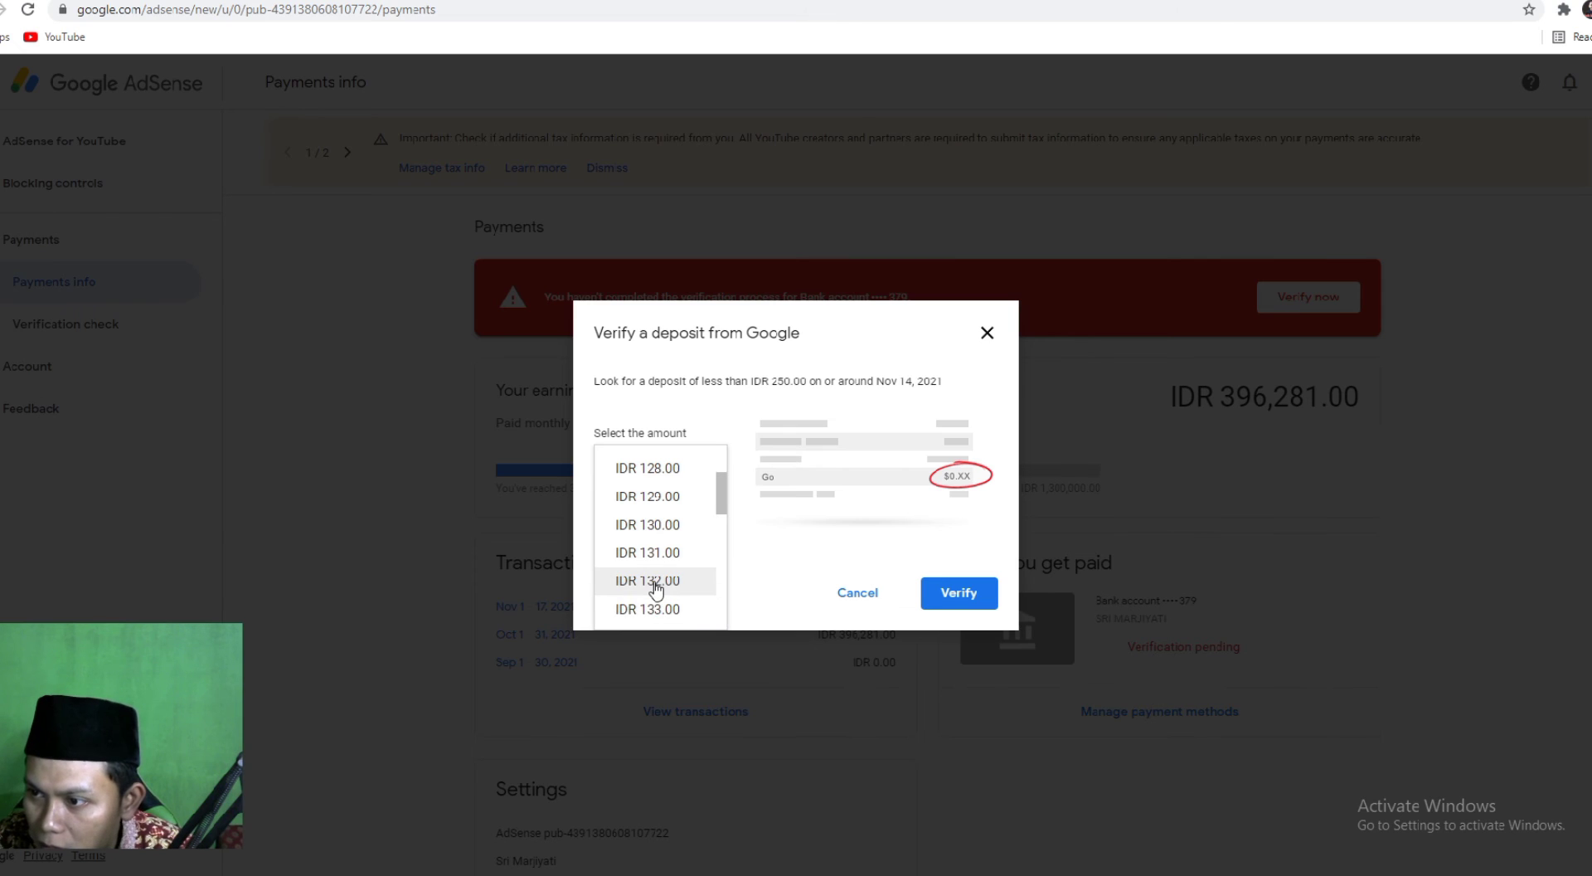
click(654, 582)
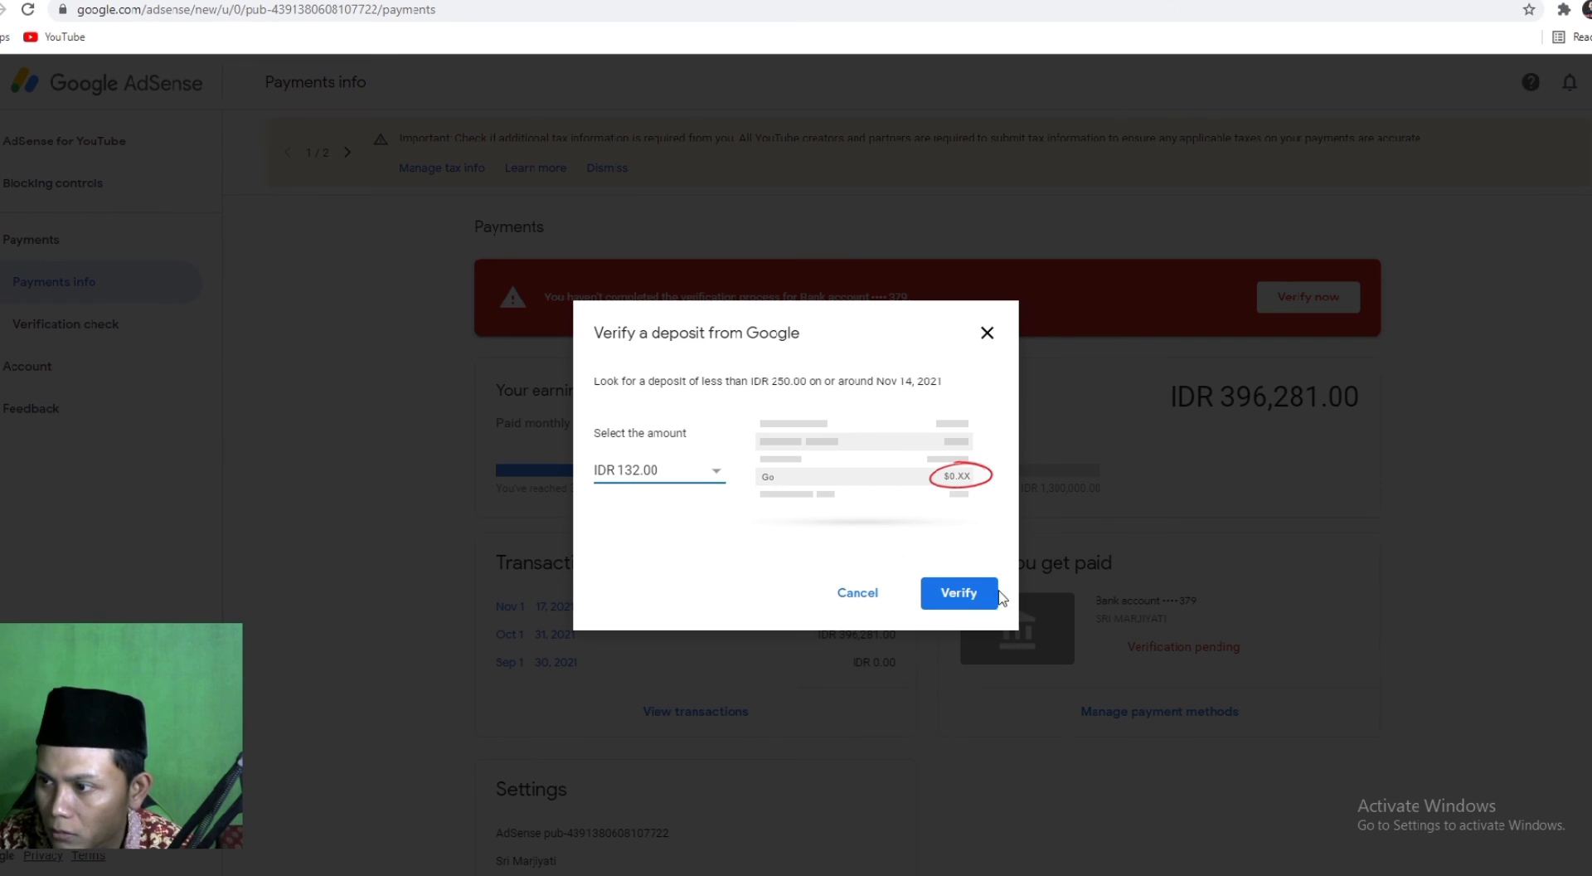
Submit the test deposit amount to verify the bank account and acknowledge the verified confirmation.
click(958, 598)
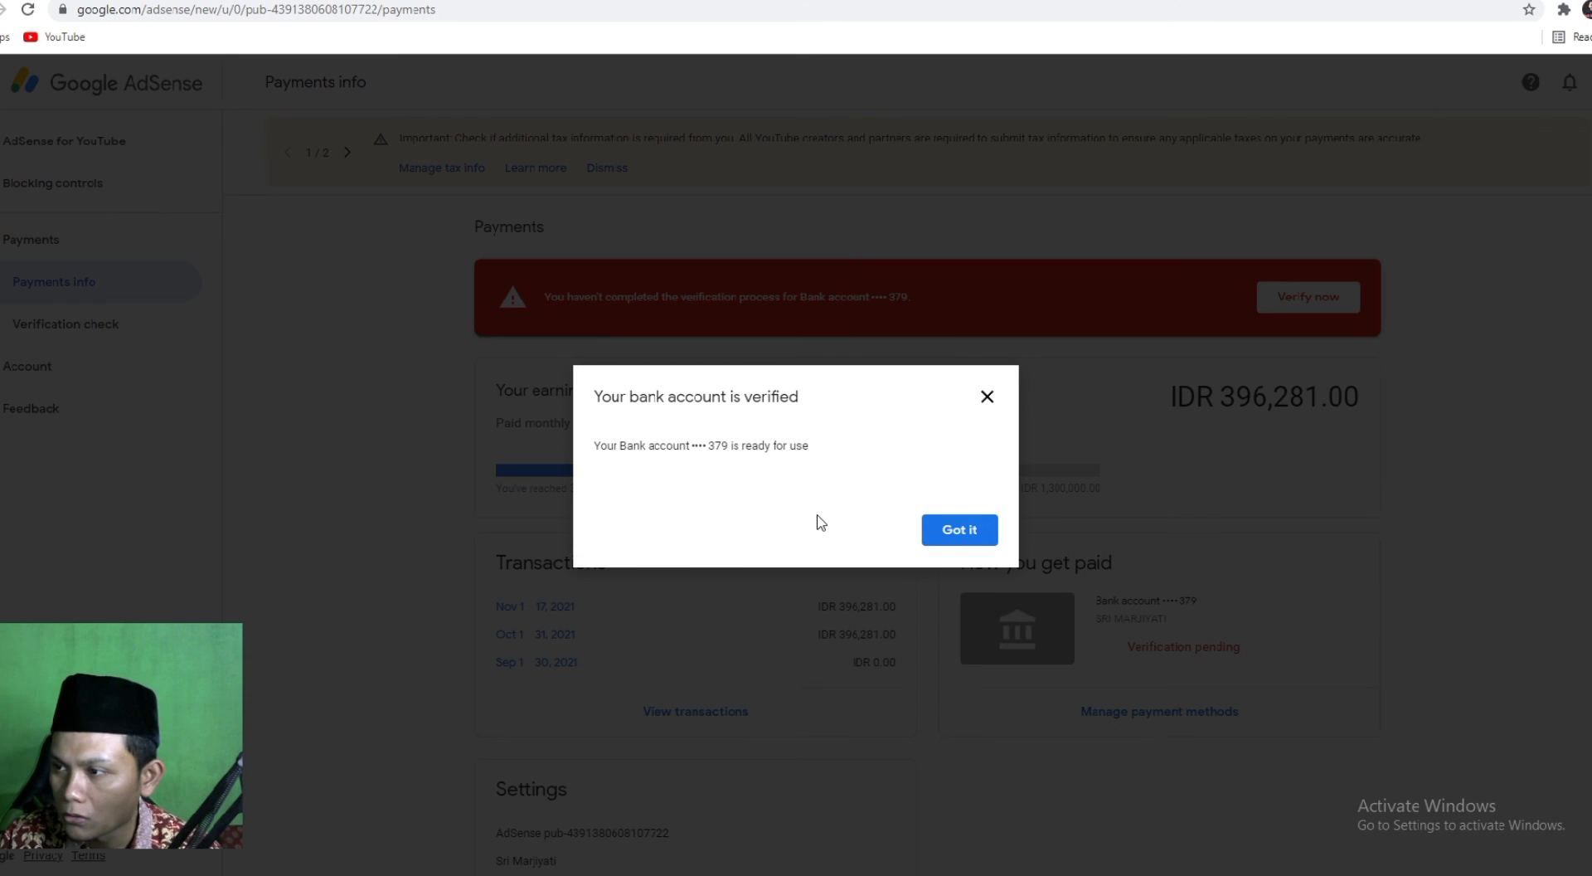
click(959, 537)
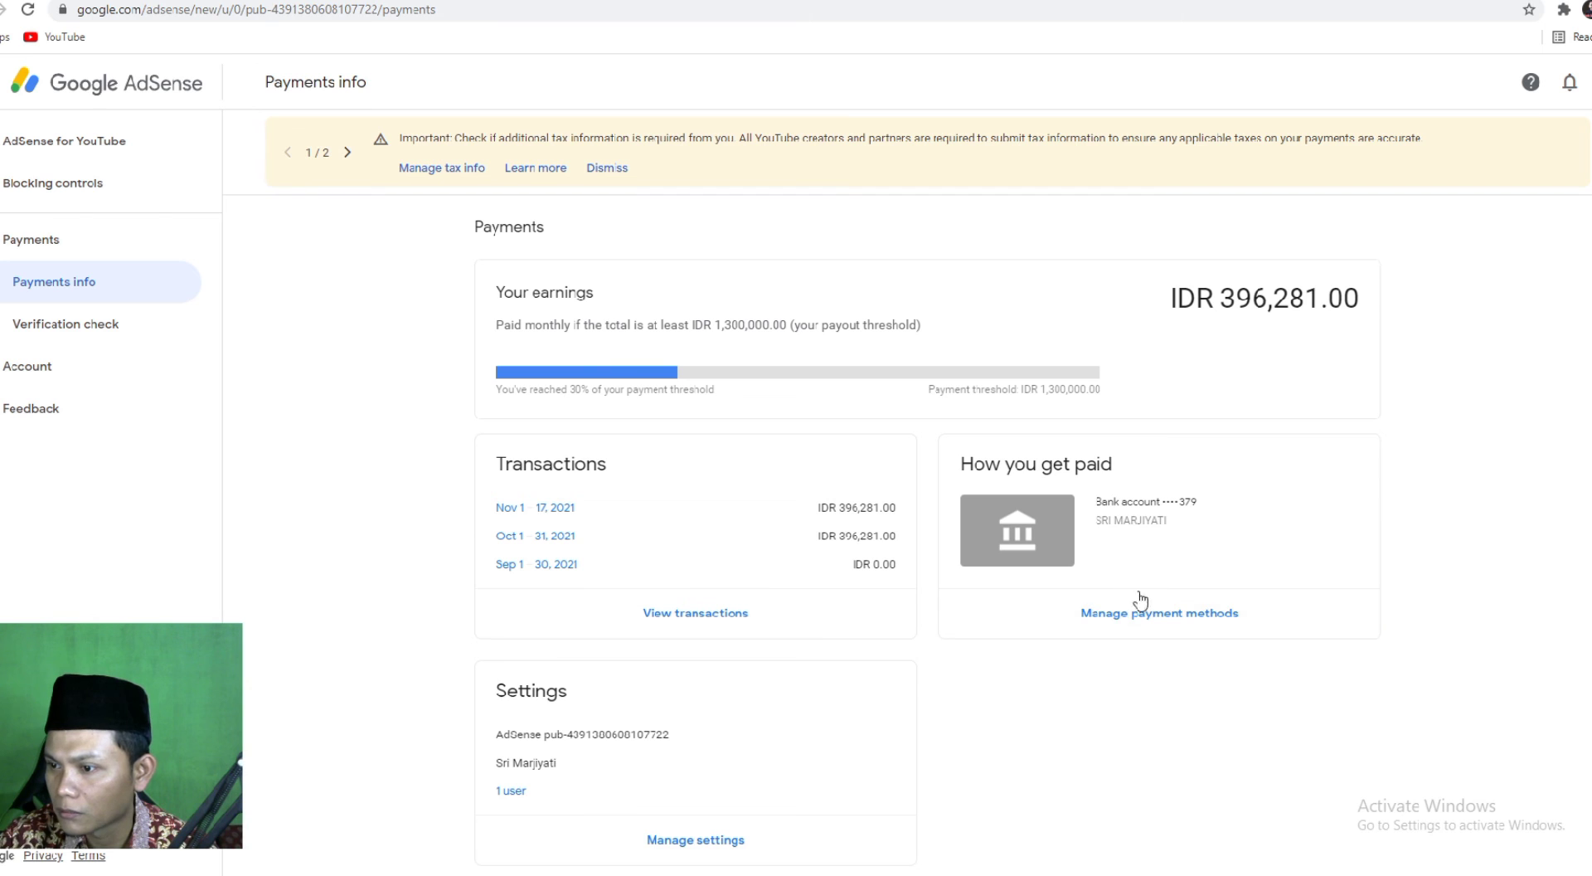
scroll(631, 578, down, 1)
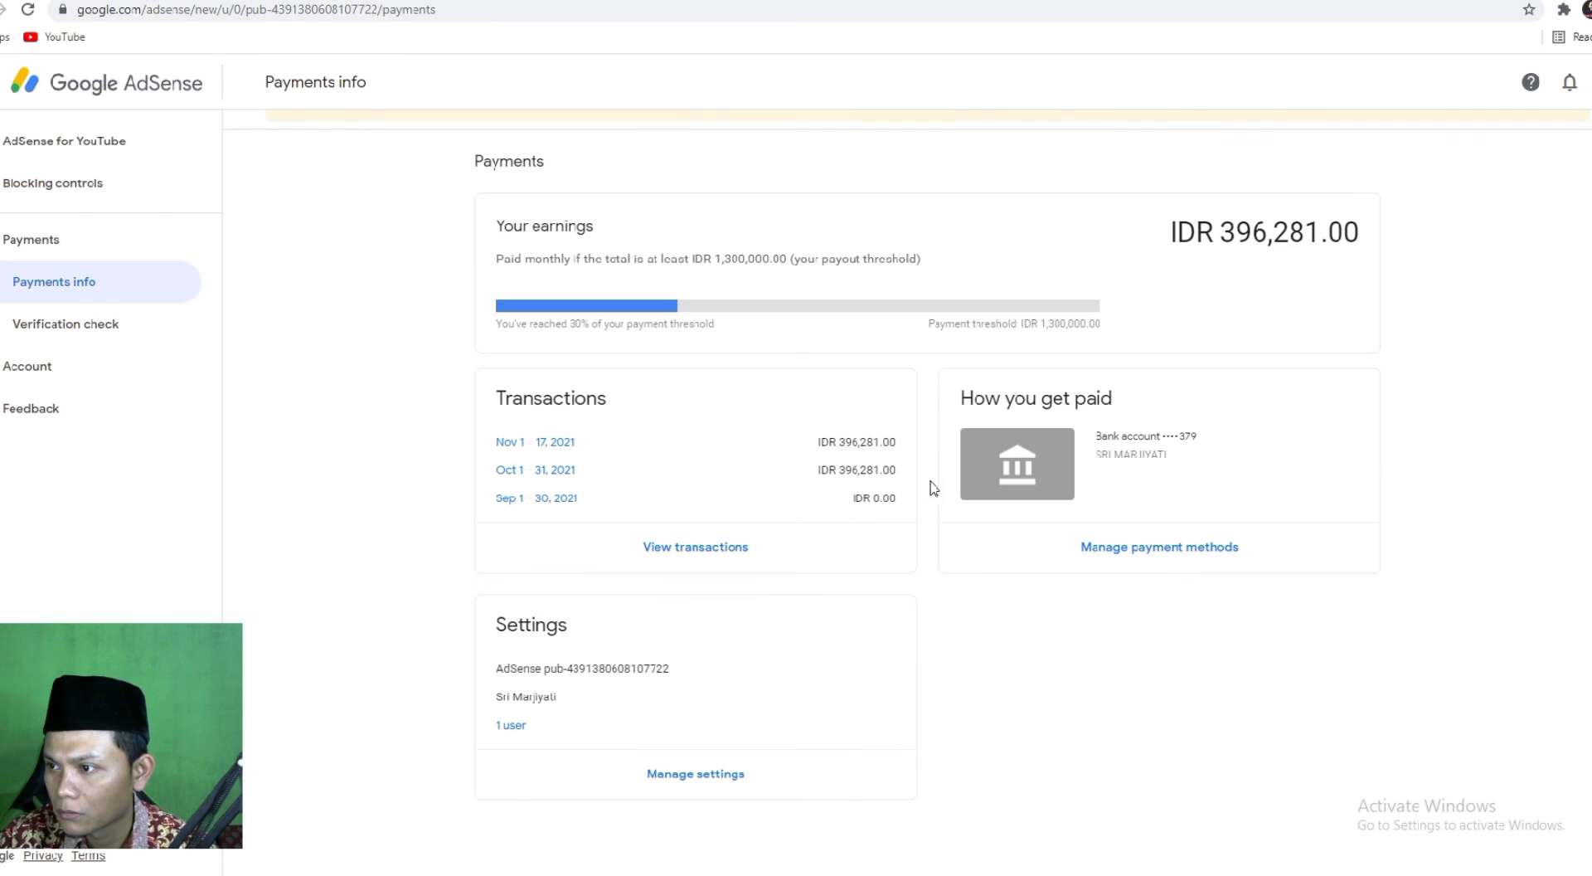